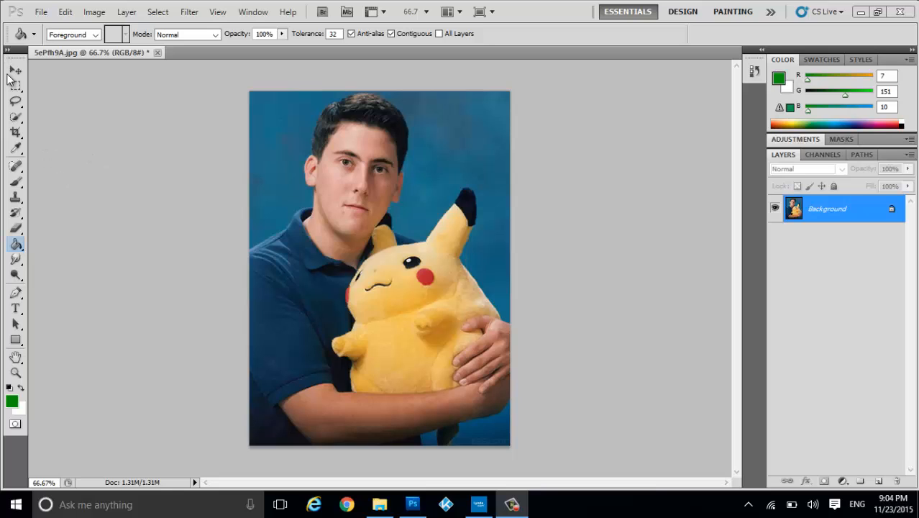
# Switch to the Magic Eraser tool and set its tolerance to 10.
pyautogui.click(16, 230)
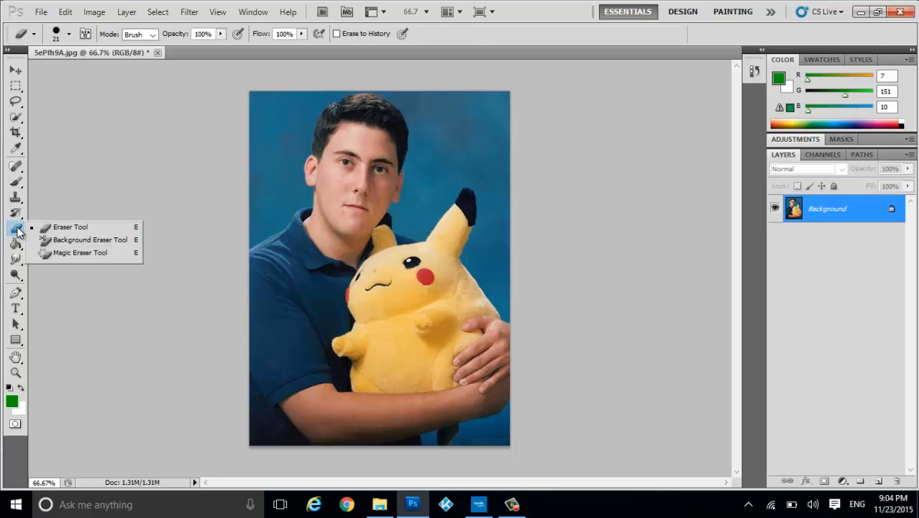
pyautogui.click(66, 254)
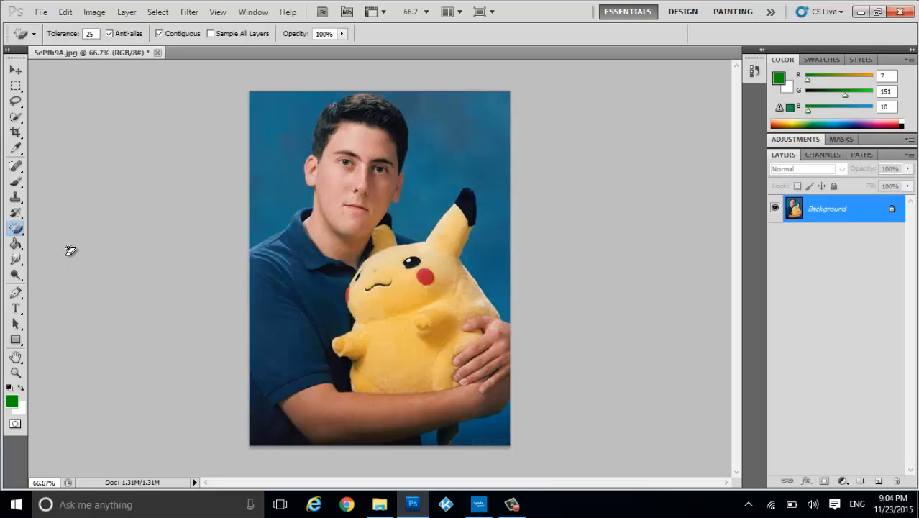
pyautogui.doubleClick(92, 34)
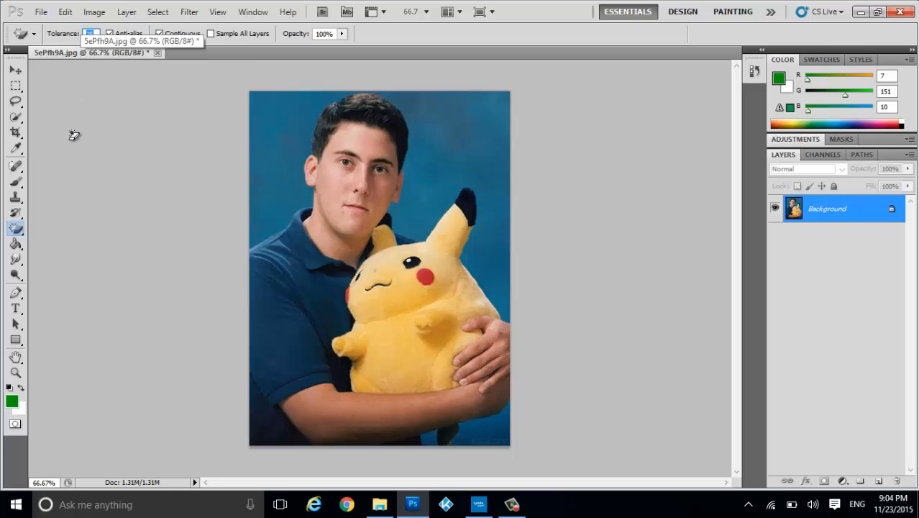
pyautogui.write('10')
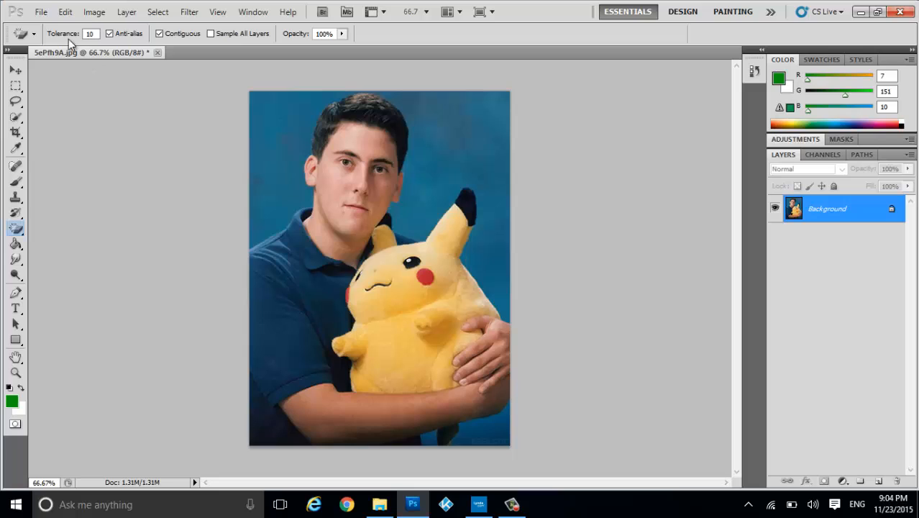
pyautogui.click(91, 36)
# Try erasing the blue background to the left of the man's head at tolerance 10, and undo that erasure.
pyautogui.click(277, 138)
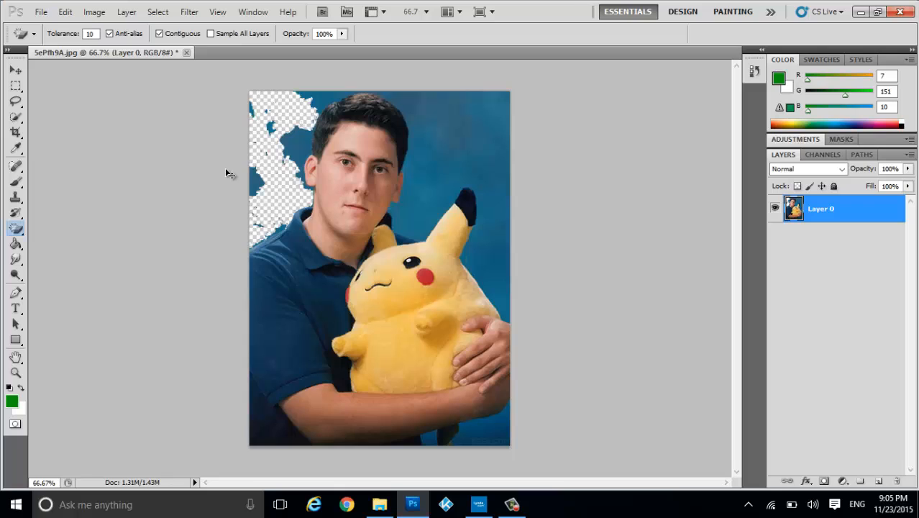
pyautogui.hotkey('ctrl', 'z')
pyautogui.click(66, 13)
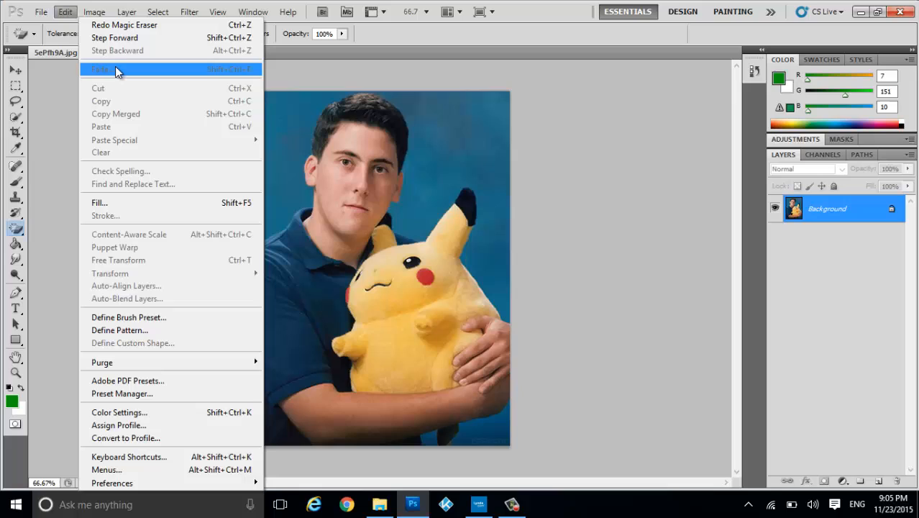
pyautogui.click(69, 116)
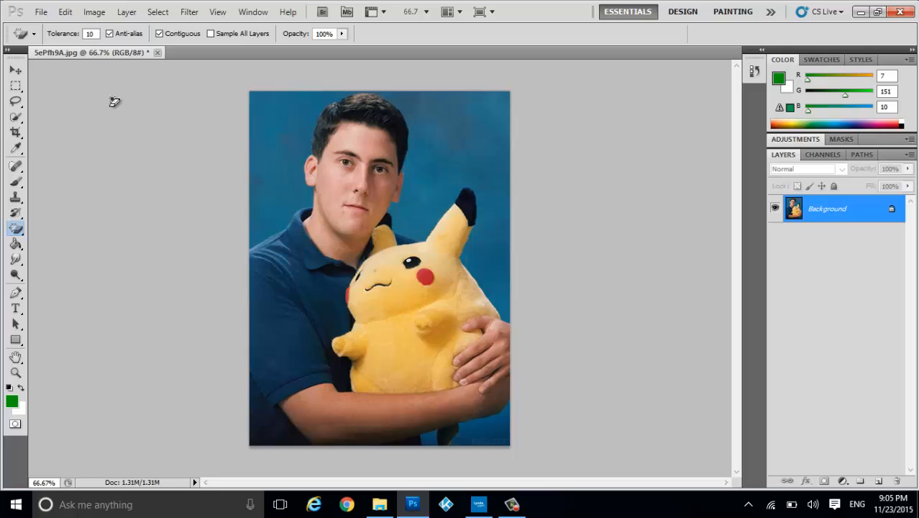
# Set the Magic Eraser tolerance to 30 and erase the blue background on both sides of the man and around the plush's ear.
pyautogui.doubleClick(94, 34)
pyautogui.write('30')
pyautogui.click(268, 139)
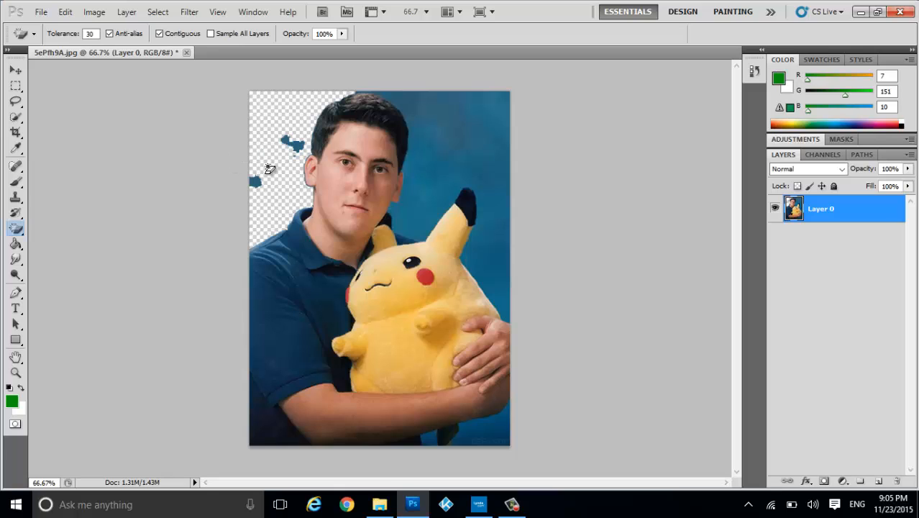
pyautogui.click(444, 137)
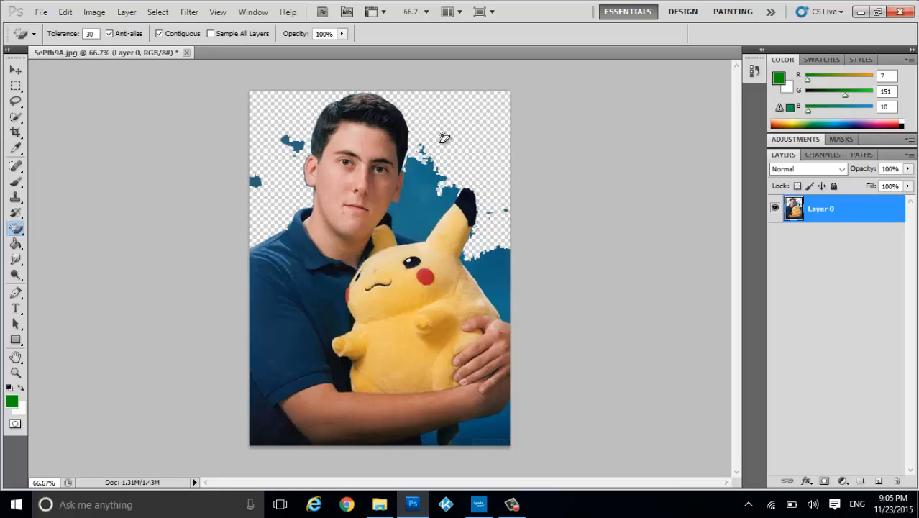
pyautogui.click(433, 216)
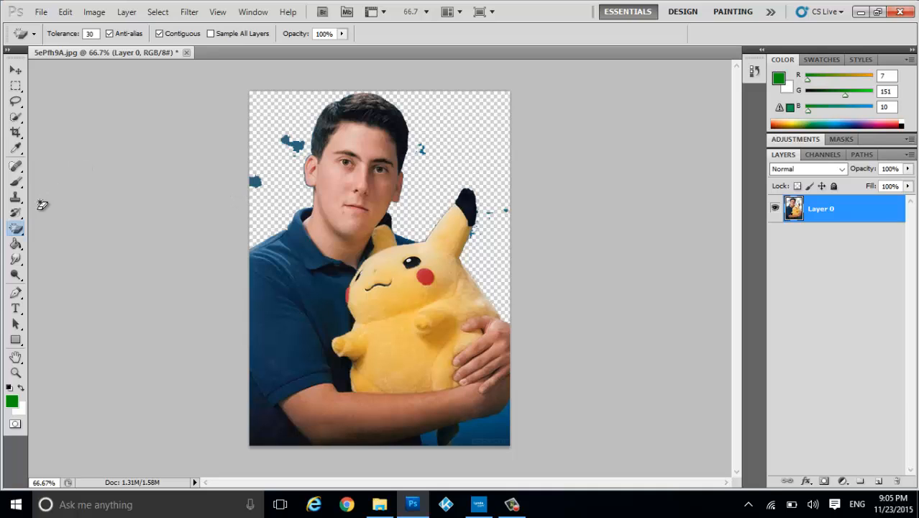
# Erase the leftover blue specks around the man's head and the plush's ear using the Eraser tool at 34 px.
pyautogui.click(19, 232)
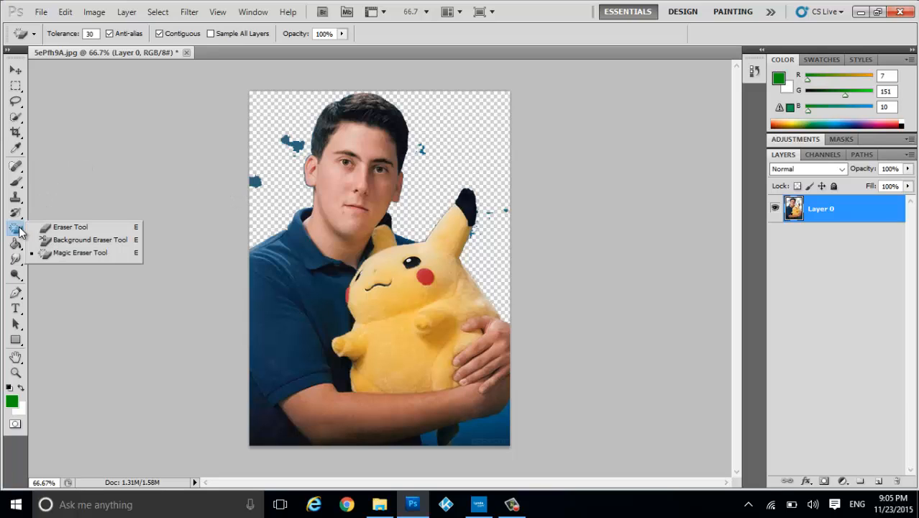
pyautogui.click(72, 227)
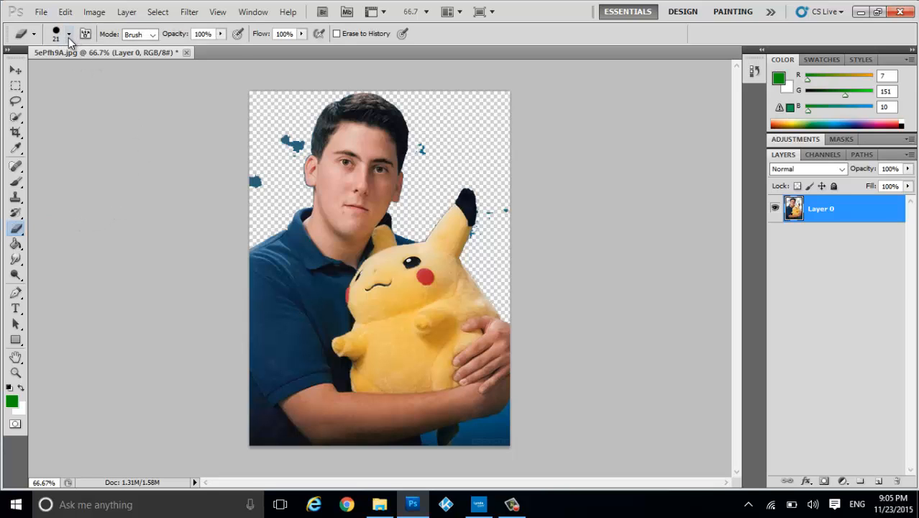
pyautogui.click(69, 36)
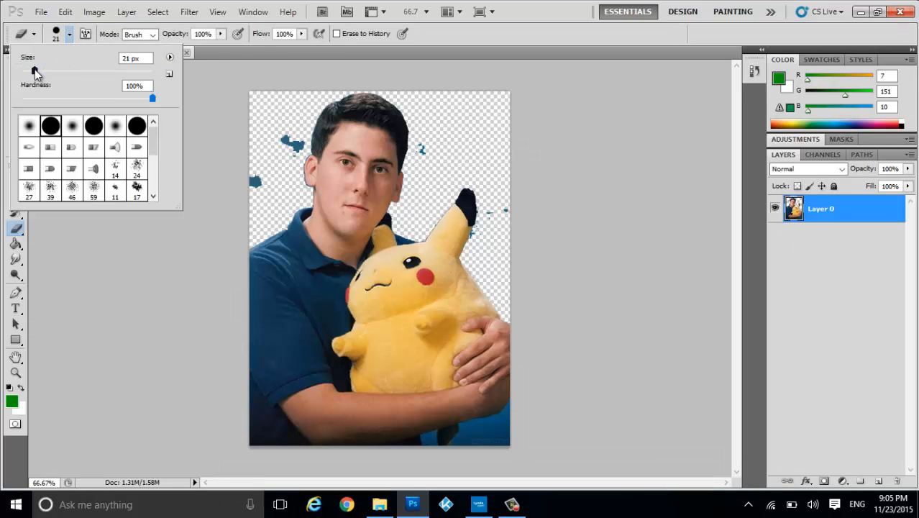
pyautogui.moveTo(35, 69)
pyautogui.mouseDown()
pyautogui.moveTo(107, 71)
pyautogui.moveTo(45, 71)
pyautogui.mouseUp()
pyautogui.click(252, 176)
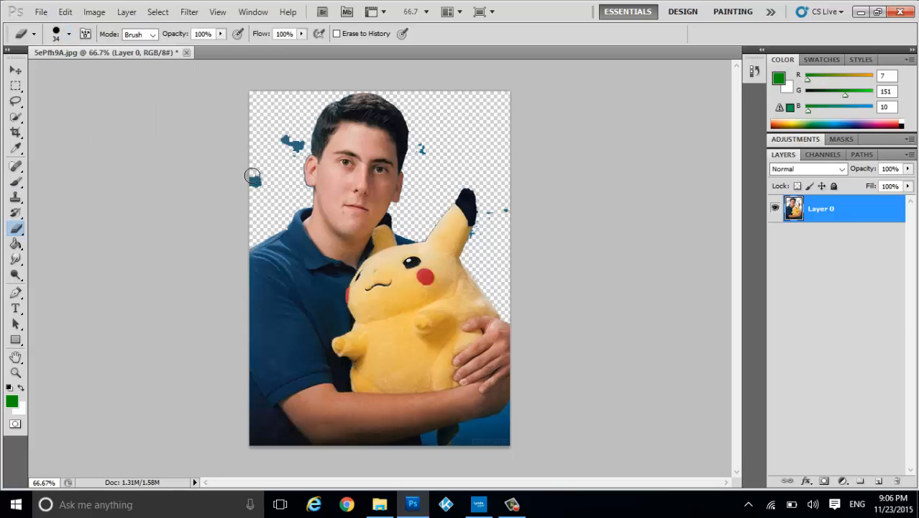
pyautogui.moveTo(252, 176)
pyautogui.mouseDown()
pyautogui.moveTo(261, 180)
pyautogui.moveTo(281, 148)
pyautogui.moveTo(298, 145)
pyautogui.mouseUp()
pyautogui.moveTo(419, 144)
pyautogui.mouseDown()
pyautogui.moveTo(494, 202)
pyautogui.moveTo(495, 213)
pyautogui.moveTo(515, 213)
pyautogui.moveTo(488, 216)
pyautogui.moveTo(480, 246)
pyautogui.mouseUp()
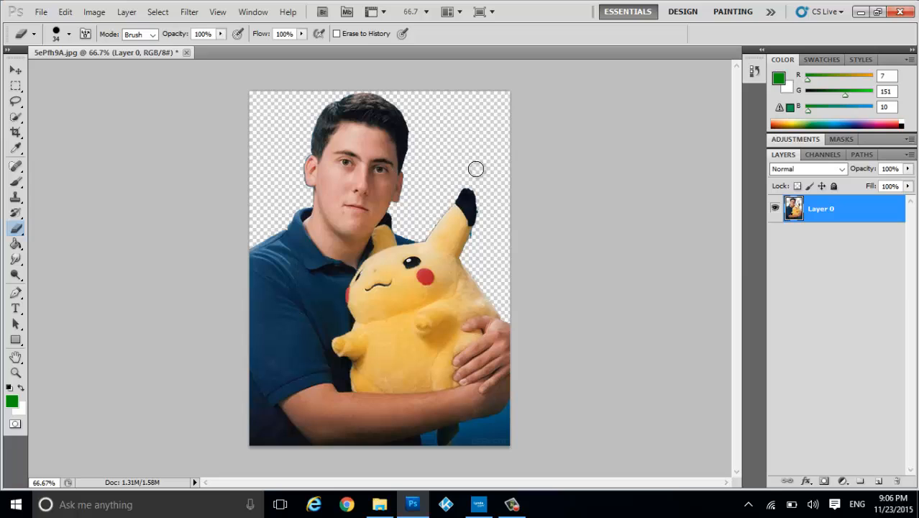
# Remove the remaining blue patches below the man's forearm, on both sides of the plush's dark tail, with the Magic Eraser.
pyautogui.rightClick(24, 225)
pyautogui.click(72, 252)
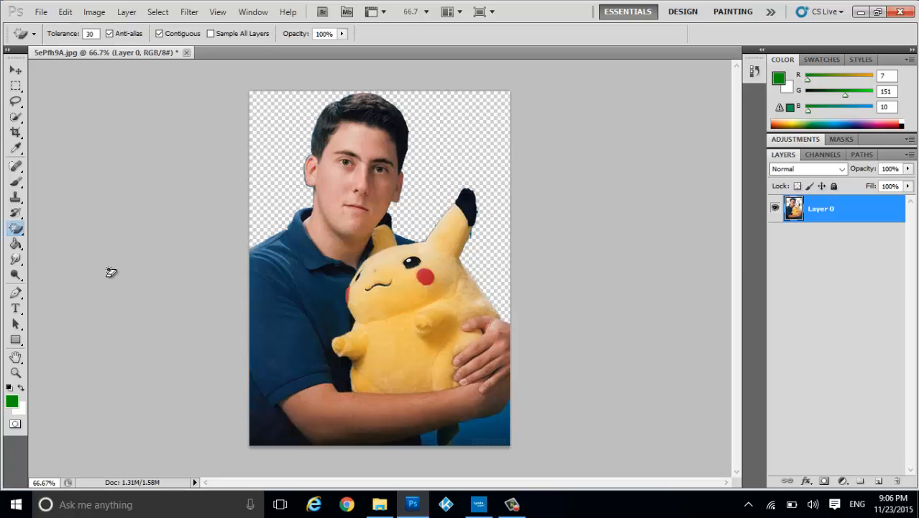
pyautogui.click(484, 435)
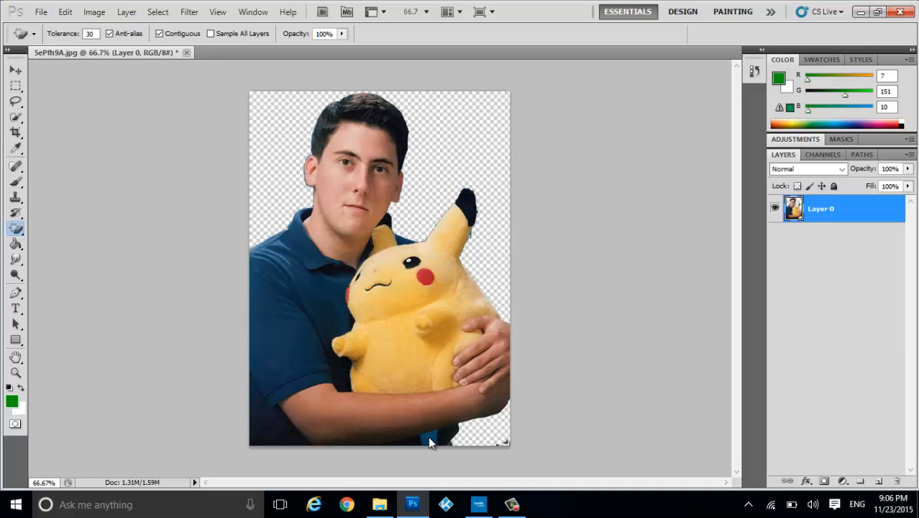
pyautogui.click(429, 436)
# Clean up the cutout edge along the man's collar and shoulder with the Eraser tool at 7 px.
pyautogui.hotkey('ctrl', '+')
pyautogui.hotkey('ctrl', '+')
pyautogui.hotkey('ctrl', '+')
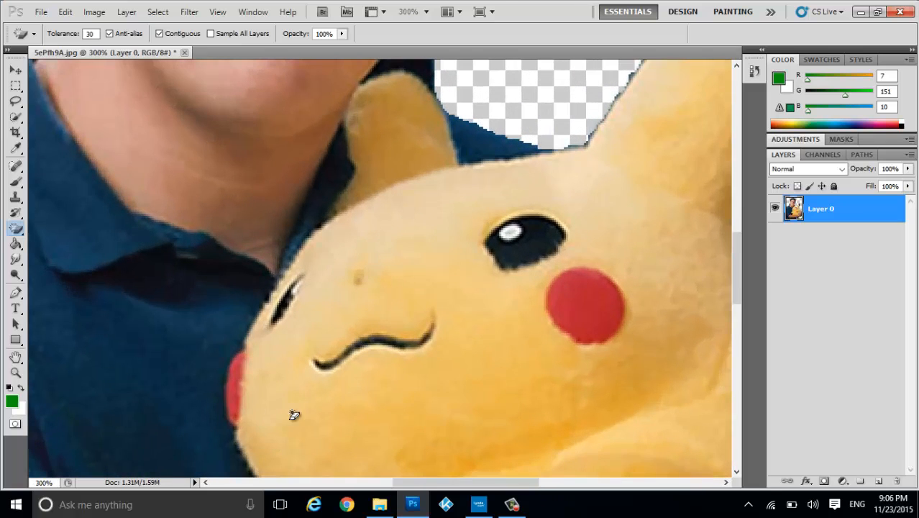
pyautogui.scroll(5, 602, 74)
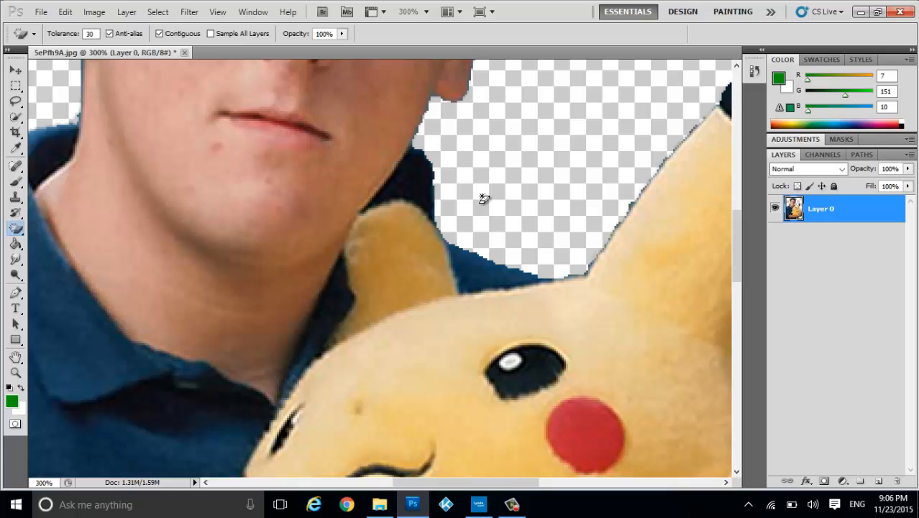
pyautogui.click(16, 229)
pyautogui.click(48, 229)
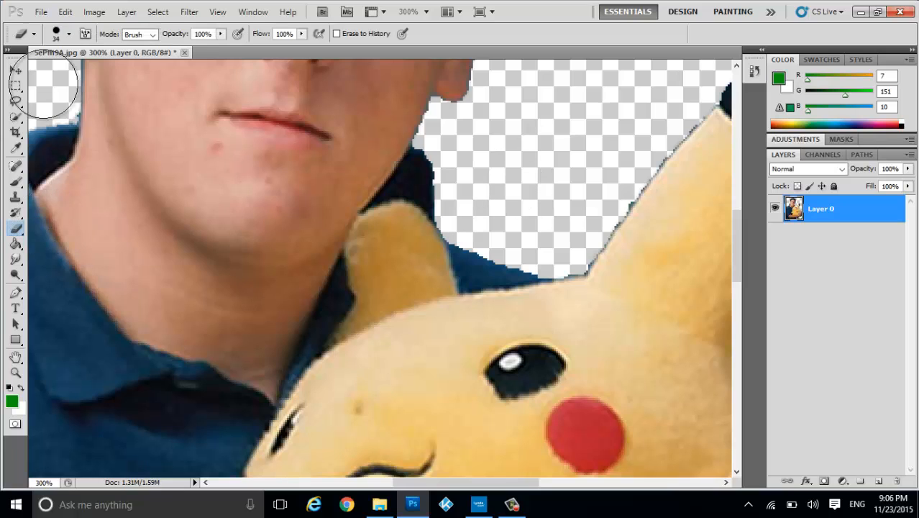
pyautogui.click(69, 36)
pyautogui.moveTo(41, 72); pyautogui.dragTo(25, 70)
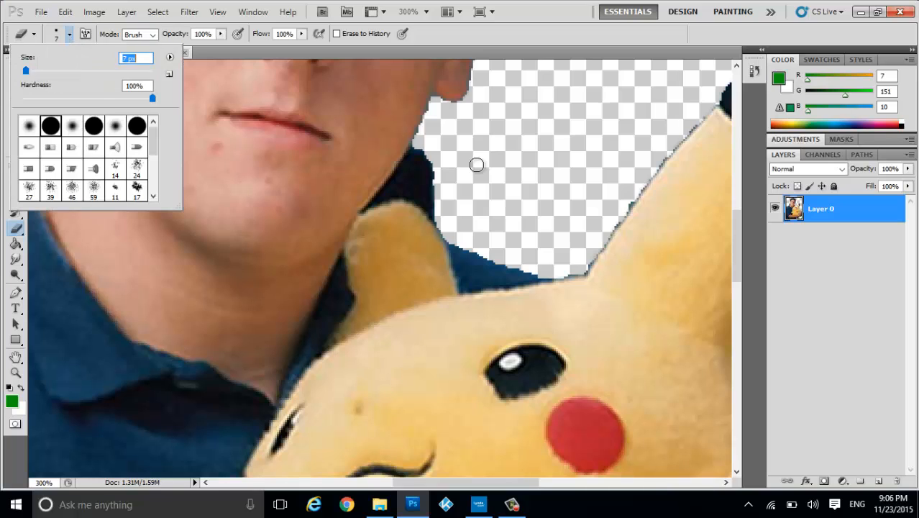
pyautogui.click(421, 144)
pyautogui.moveTo(421, 144)
pyautogui.mouseDown()
pyautogui.moveTo(438, 168)
pyautogui.moveTo(452, 237)
pyautogui.moveTo(550, 274)
pyautogui.moveTo(575, 267)
pyautogui.moveTo(563, 257)
pyautogui.mouseUp()
# Try erasing the dark fringe along the edge of the plush's raised ear, and undo the stroke.
pyautogui.moveTo(695, 115)
pyautogui.mouseDown()
pyautogui.moveTo(646, 178)
pyautogui.moveTo(655, 203)
pyautogui.moveTo(635, 170)
pyautogui.mouseUp()
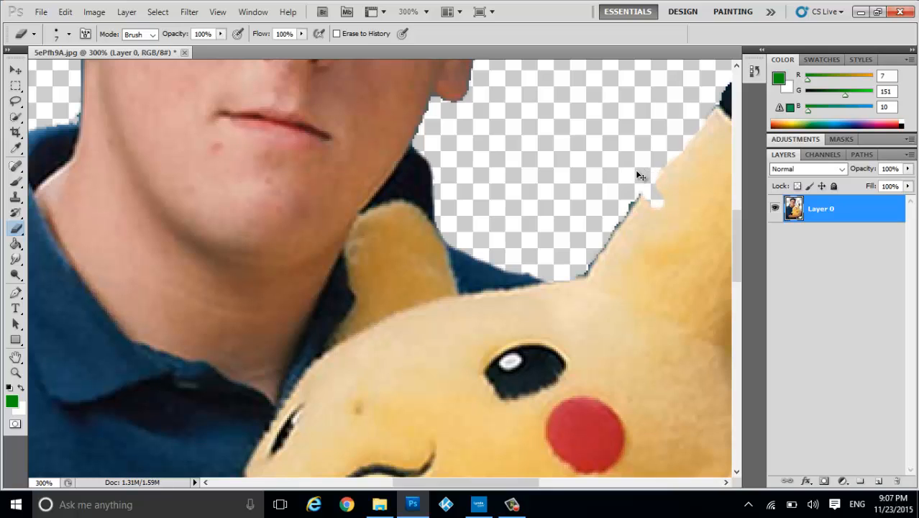
pyautogui.moveTo(679, 127)
pyautogui.mouseDown()
pyautogui.moveTo(692, 118)
pyautogui.moveTo(663, 162)
pyautogui.mouseUp()
pyautogui.hotkey('ctrl', 'z')
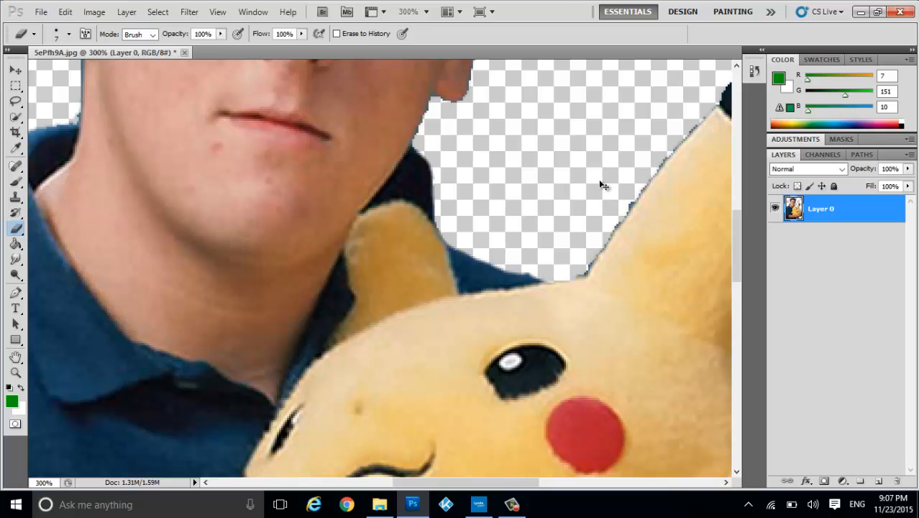
# Prepare to save the cutout in PNG format as 5ePfh9A.png, and cancel the save.
pyautogui.hotkey('ctrl', '-')
pyautogui.hotkey('ctrl', '-')
pyautogui.hotkey('ctrl', '-')
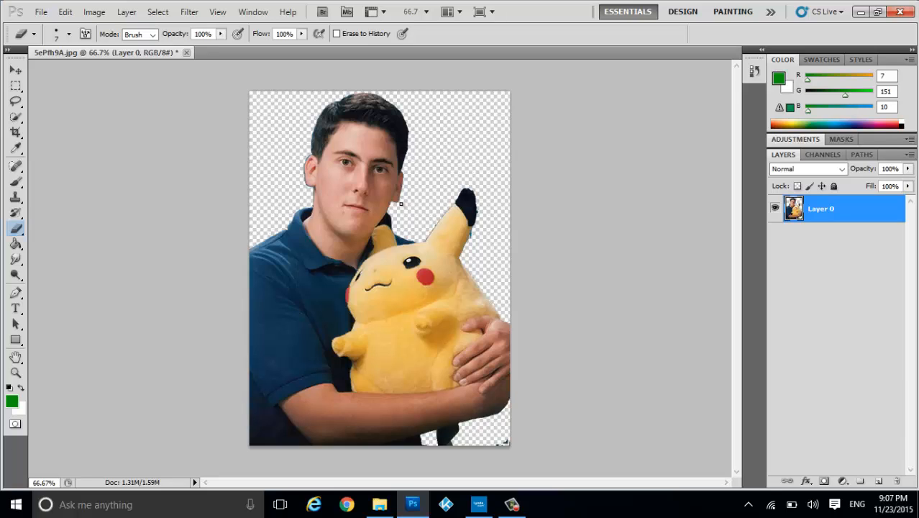
pyautogui.click(41, 13)
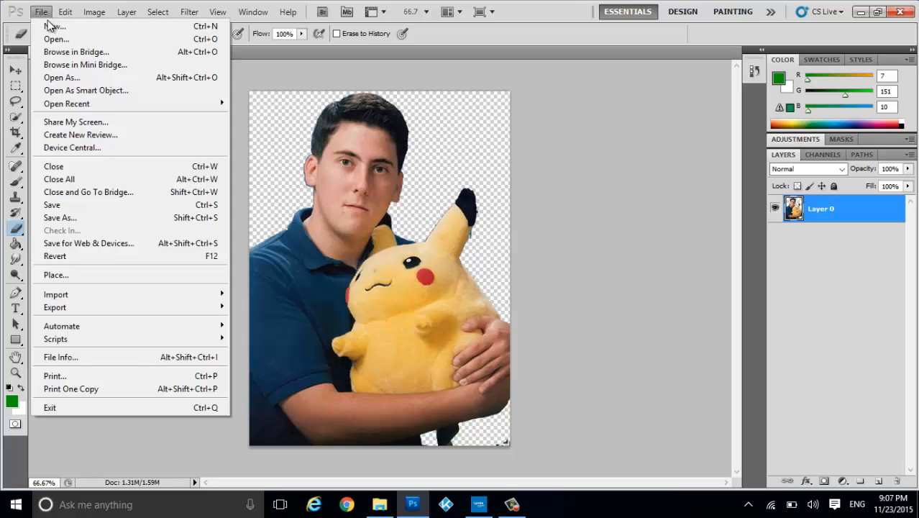
pyautogui.click(106, 218)
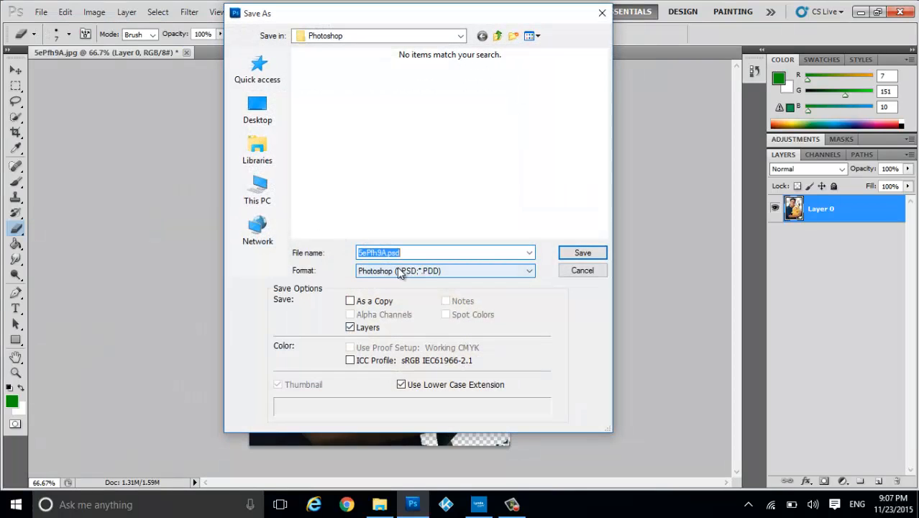
pyautogui.click(391, 272)
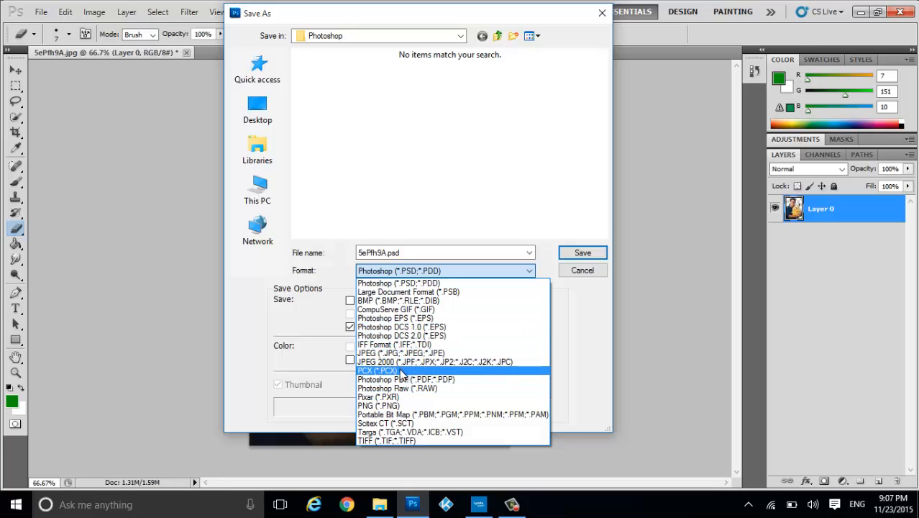
pyautogui.click(406, 406)
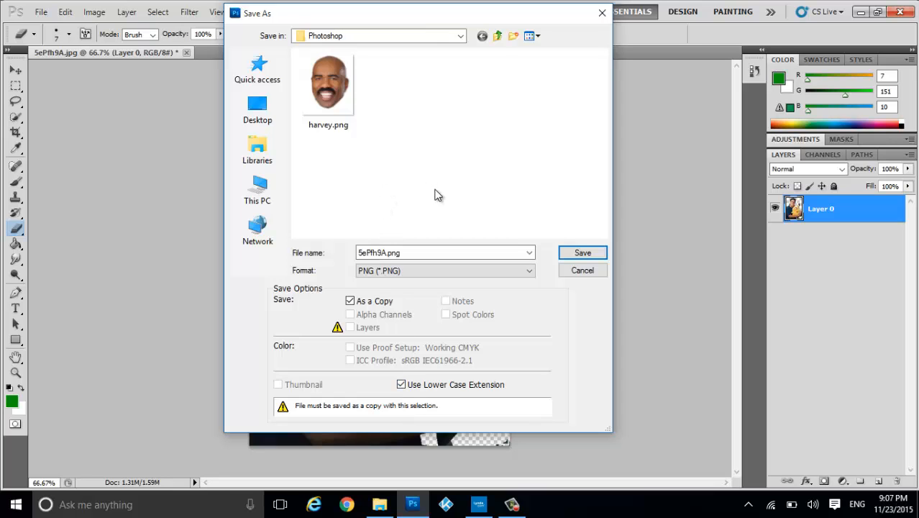
pyautogui.click(569, 270)
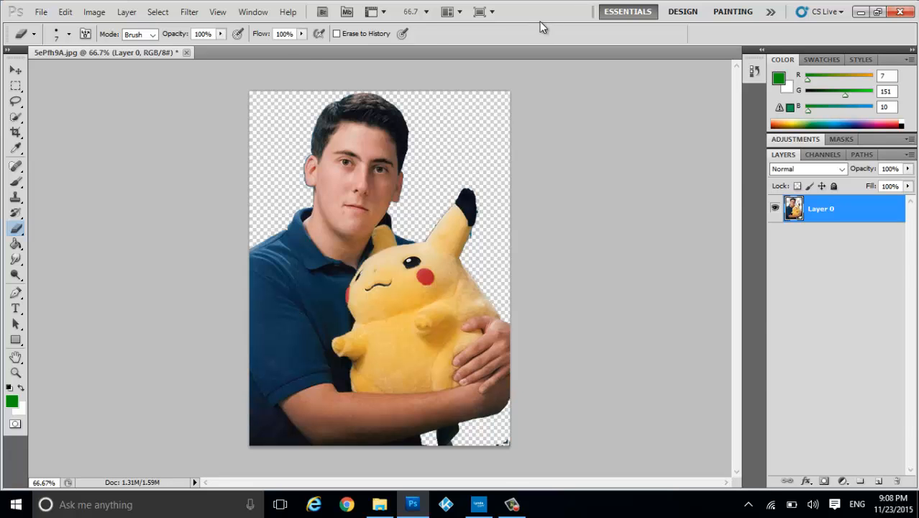
# Shrink the editor window to reveal the Photoshop folder and place harvey.png from it into the portrait document.
pyautogui.moveTo(541, 25); pyautogui.dragTo(278, 30)
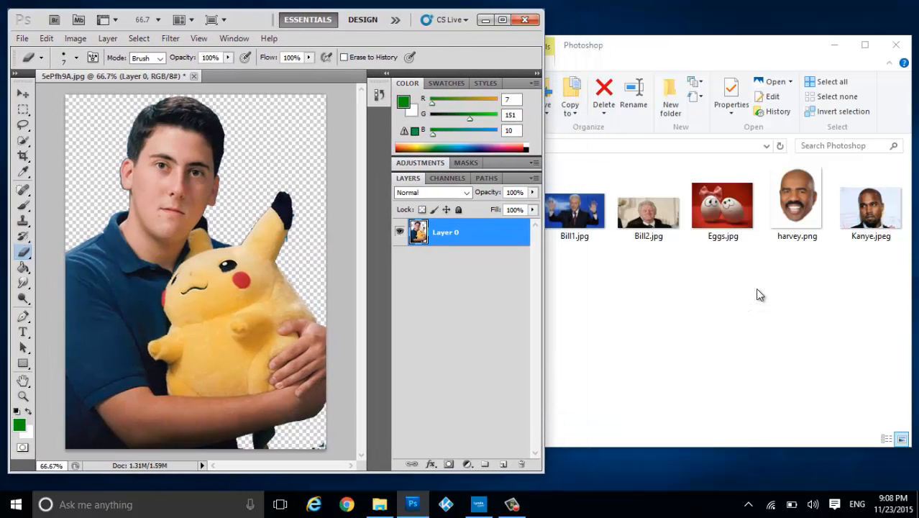
pyautogui.click(796, 214)
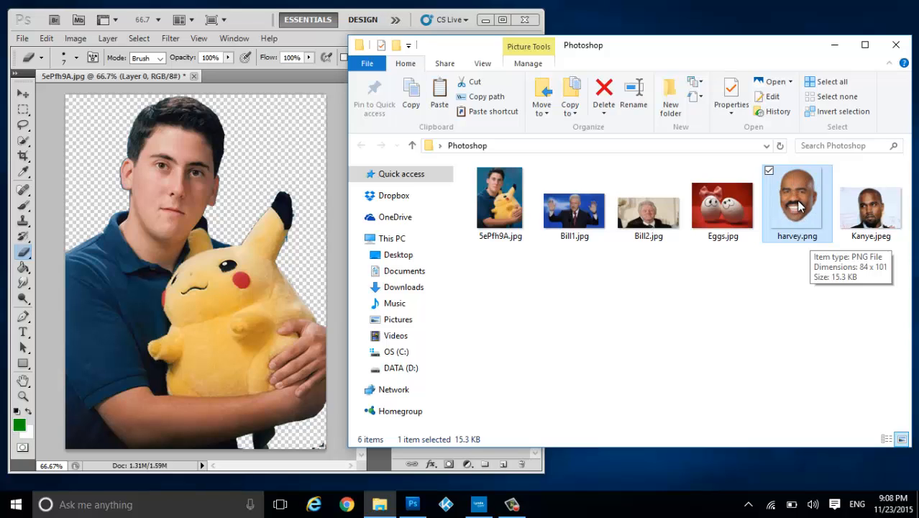
pyautogui.moveTo(801, 207); pyautogui.dragTo(223, 205)
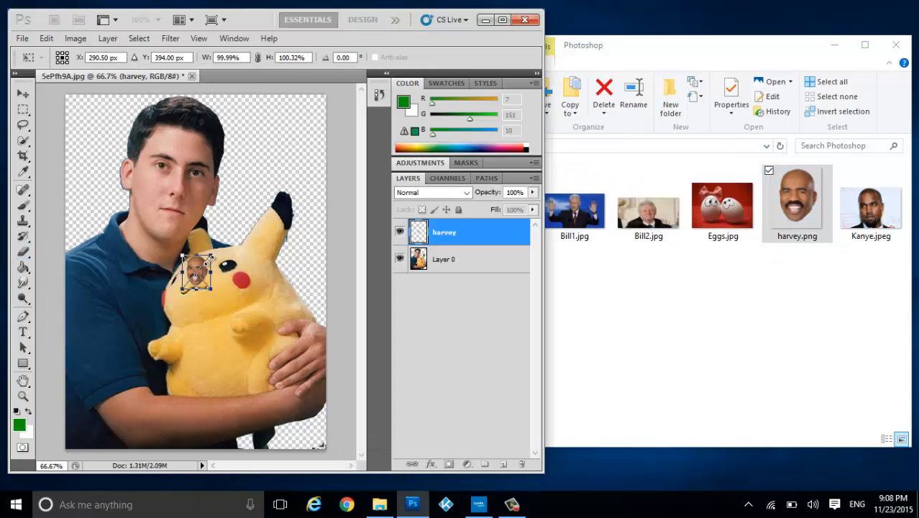
# Move the placed harvey face over the man's face and enlarge it to about 400%.
pyautogui.moveTo(197, 266); pyautogui.dragTo(192, 219)
pyautogui.moveTo(198, 269); pyautogui.dragTo(186, 176)
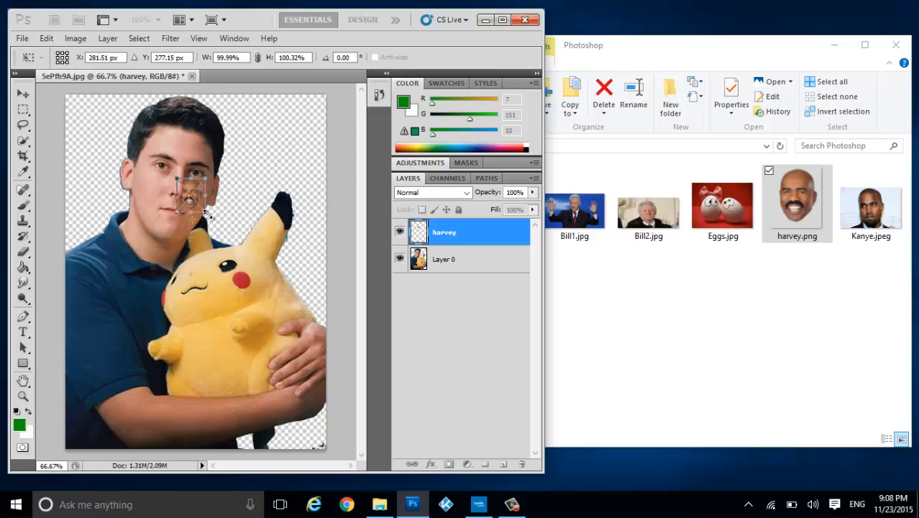
pyautogui.moveTo(204, 211); pyautogui.dragTo(282, 307)
pyautogui.moveTo(249, 228); pyautogui.dragTo(197, 178)
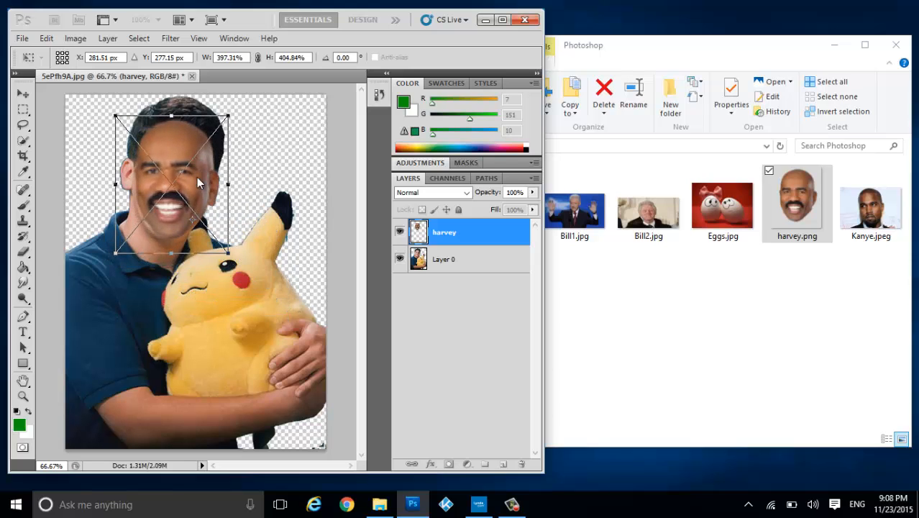
# Flip the placed face horizontally, enlarge it to about 485% width and 504% height over the man's head, and commit the placement.
pyautogui.rightClick(198, 183)
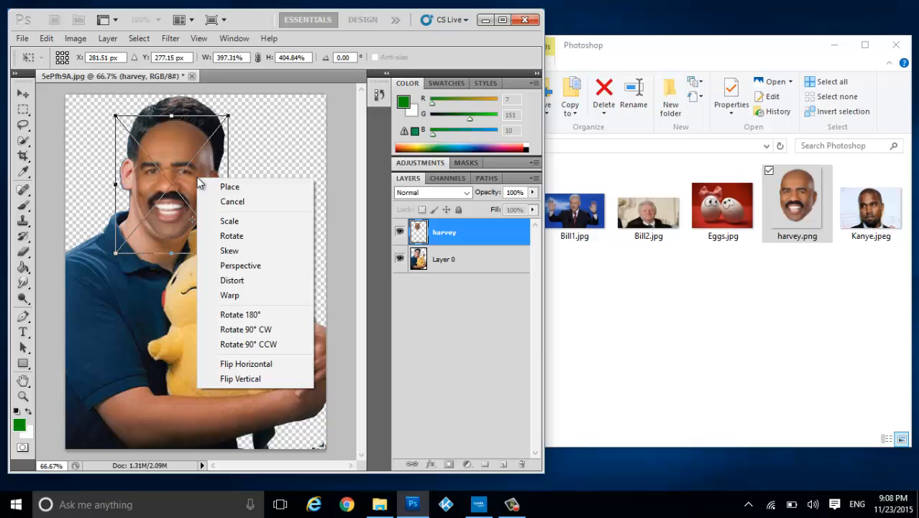
pyautogui.click(253, 365)
pyautogui.moveTo(239, 176); pyautogui.dragTo(202, 177)
pyautogui.moveTo(227, 121); pyautogui.dragTo(255, 87)
pyautogui.moveTo(224, 159); pyautogui.dragTo(213, 163)
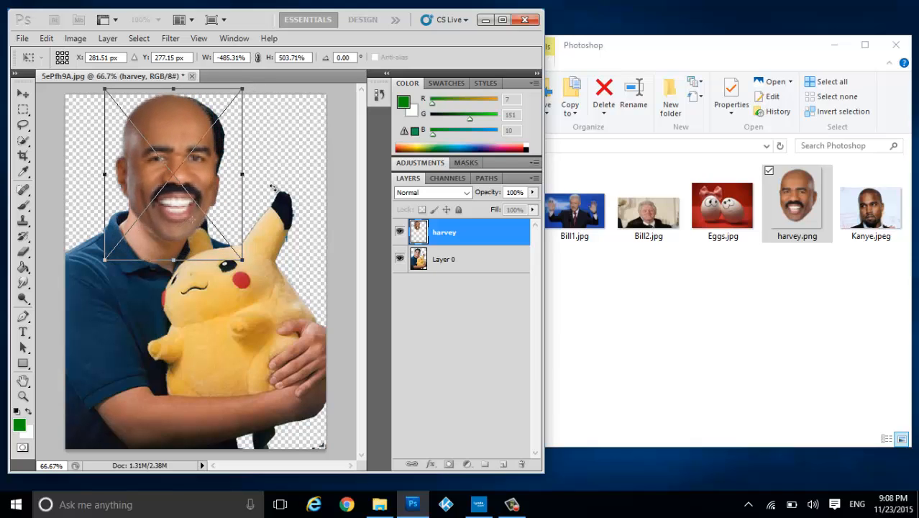
pyautogui.click(23, 94)
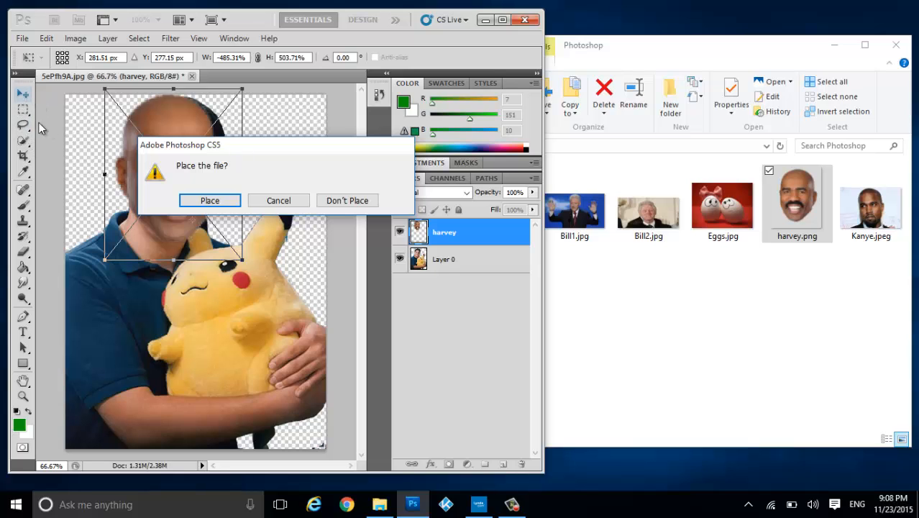
pyautogui.click(223, 200)
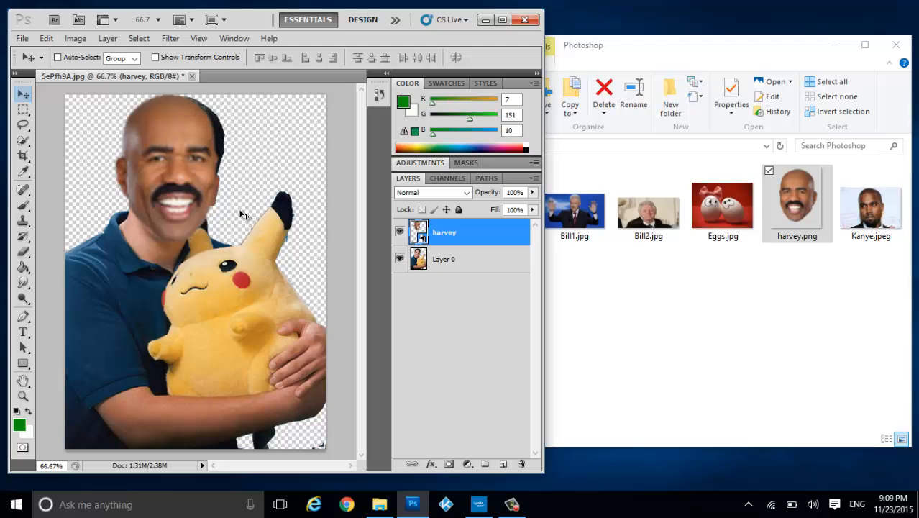
pyautogui.click(462, 264)
pyautogui.click(460, 240)
pyautogui.click(457, 258)
pyautogui.click(460, 238)
pyautogui.click(465, 259)
pyautogui.click(468, 241)
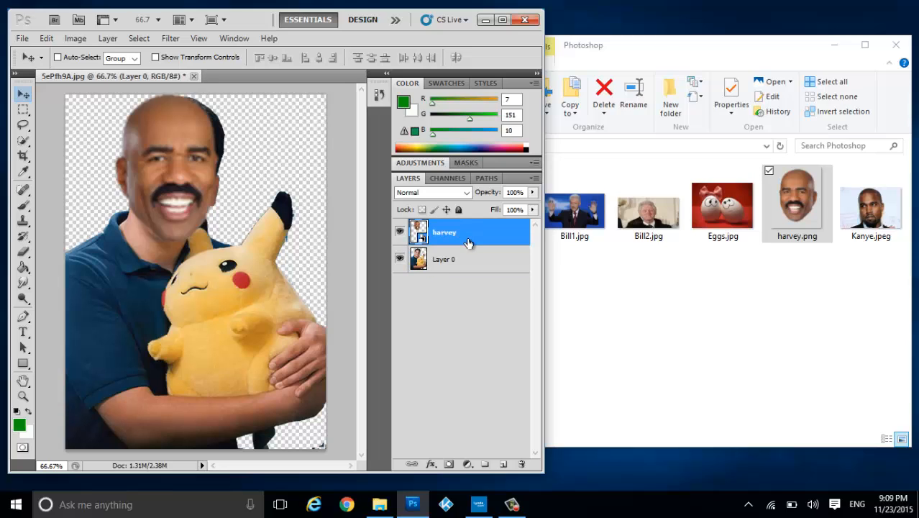
pyautogui.click(469, 260)
pyautogui.click(471, 241)
# Move Layer 0 above the harvey layer, and return harvey to the top of the layer stack.
pyautogui.moveTo(469, 269); pyautogui.dragTo(464, 232)
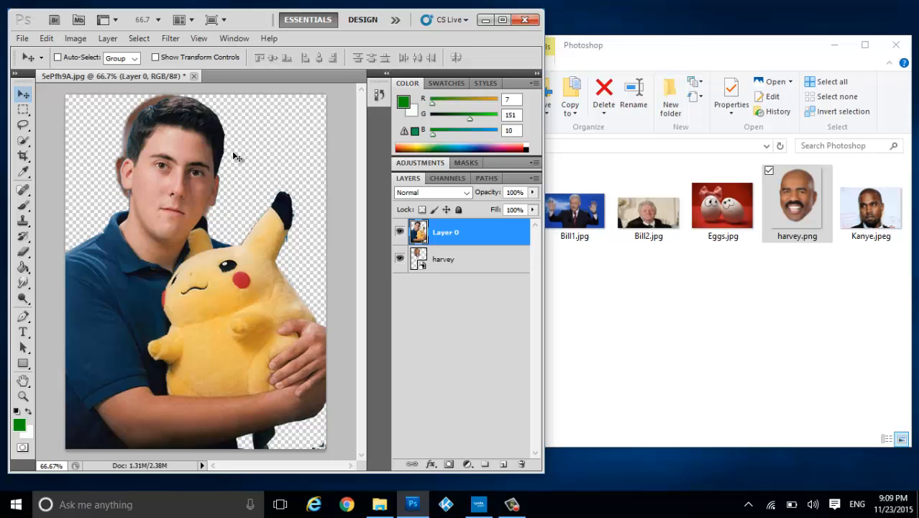
pyautogui.moveTo(450, 260); pyautogui.dragTo(457, 234)
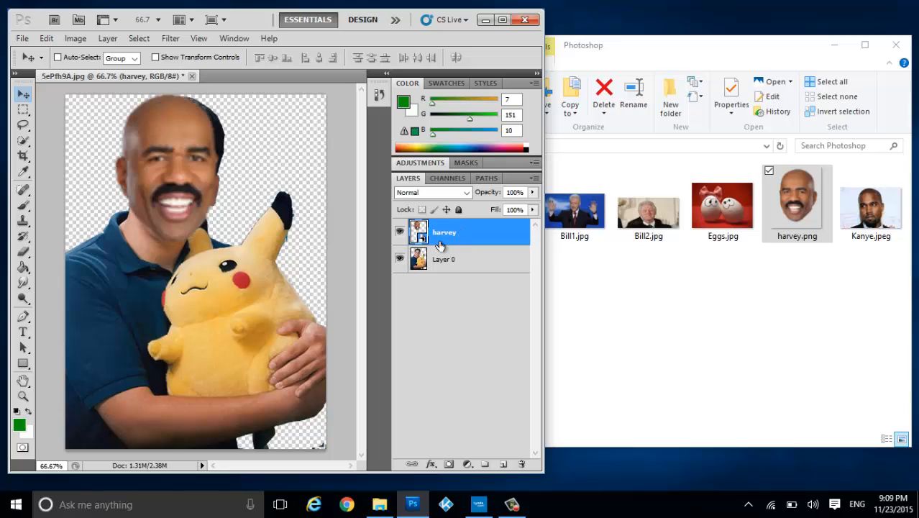
# Hide the harvey layer and maximize the editor window.
pyautogui.click(399, 234)
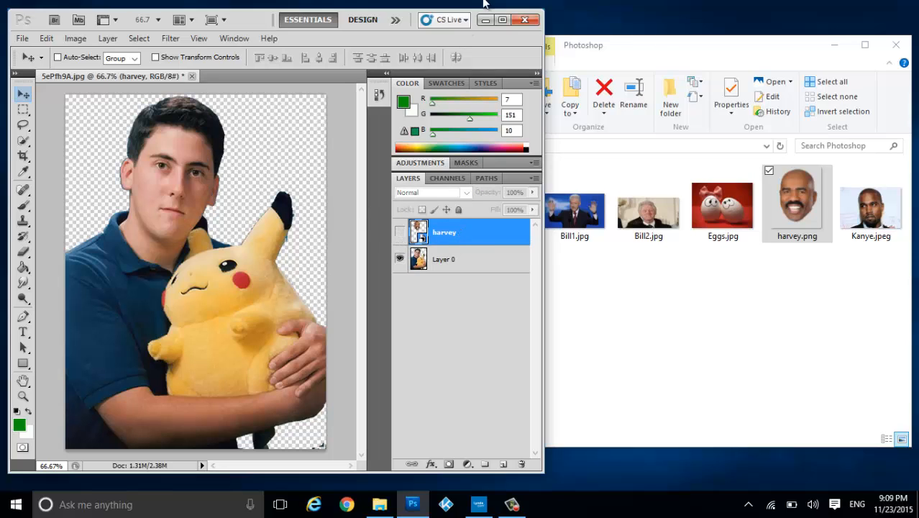
pyautogui.click(507, 19)
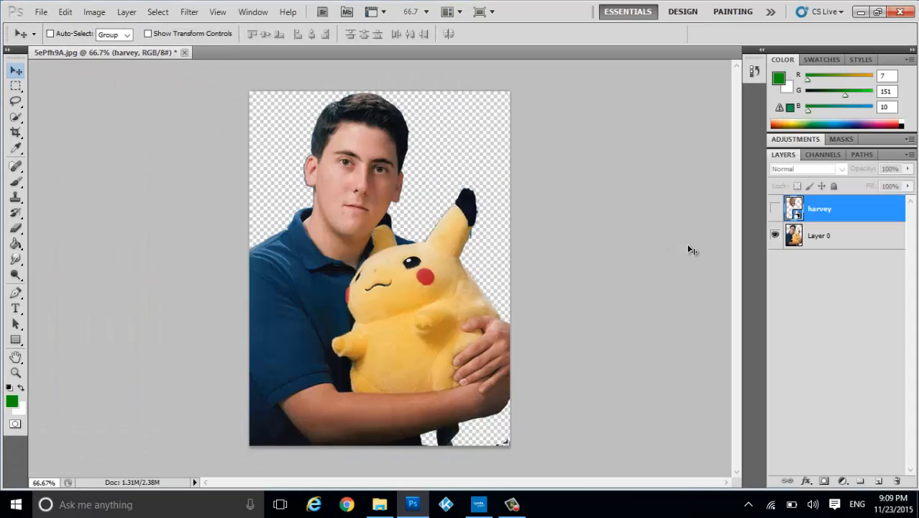
pyautogui.click(774, 208)
pyautogui.click(775, 208)
# Try erasing the man's head on Layer 0 with the Eraser tool at 43 px, and undo the stroke.
pyautogui.click(826, 239)
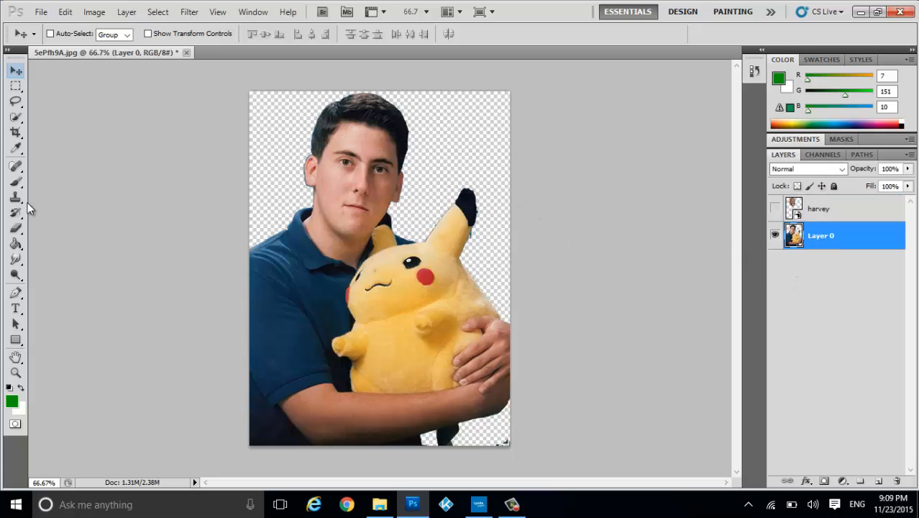
pyautogui.moveTo(16, 227); pyautogui.dragTo(66, 230)
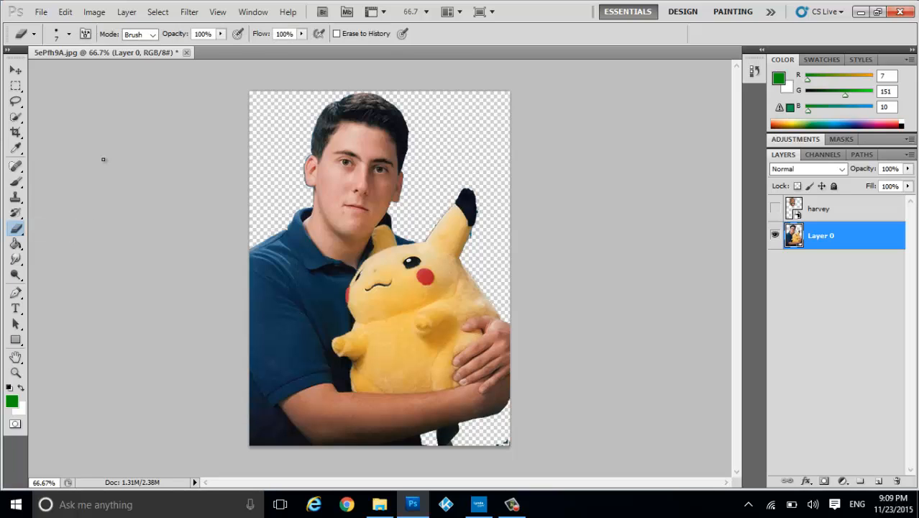
pyautogui.click(64, 36)
pyautogui.click(49, 70)
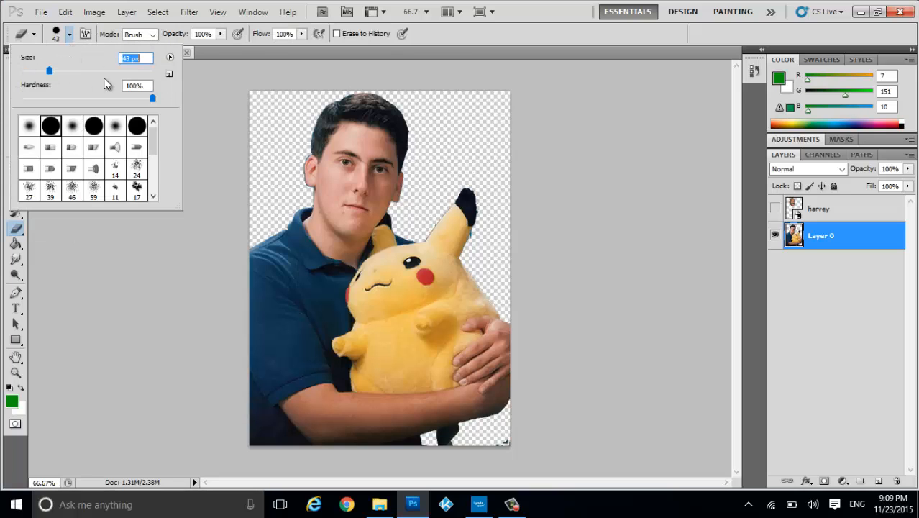
pyautogui.moveTo(312, 123)
pyautogui.mouseDown()
pyautogui.moveTo(407, 100)
pyautogui.moveTo(318, 113)
pyautogui.moveTo(441, 134)
pyautogui.moveTo(356, 133)
pyautogui.moveTo(381, 151)
pyautogui.moveTo(444, 150)
pyautogui.moveTo(285, 178)
pyautogui.moveTo(418, 164)
pyautogui.moveTo(303, 188)
pyautogui.moveTo(434, 195)
pyautogui.moveTo(378, 178)
pyautogui.moveTo(423, 183)
pyautogui.mouseUp()
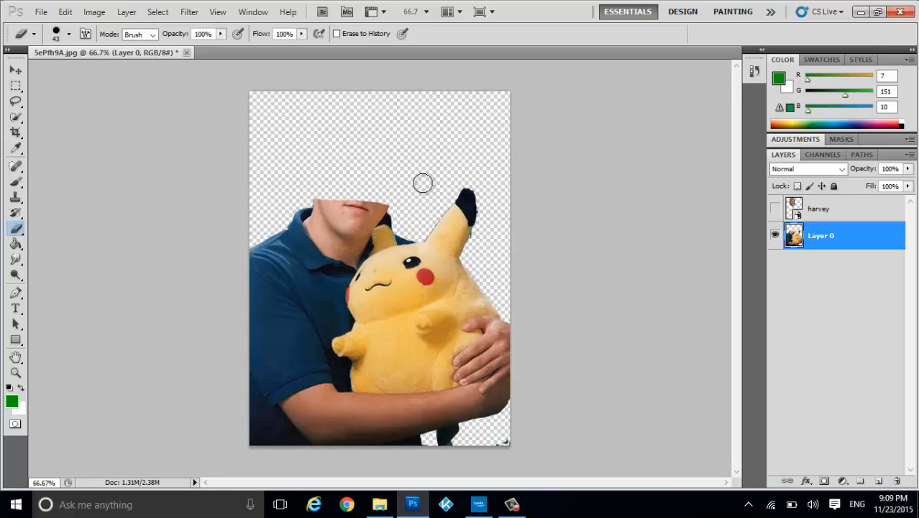
pyautogui.hotkey('ctrl', 'z')
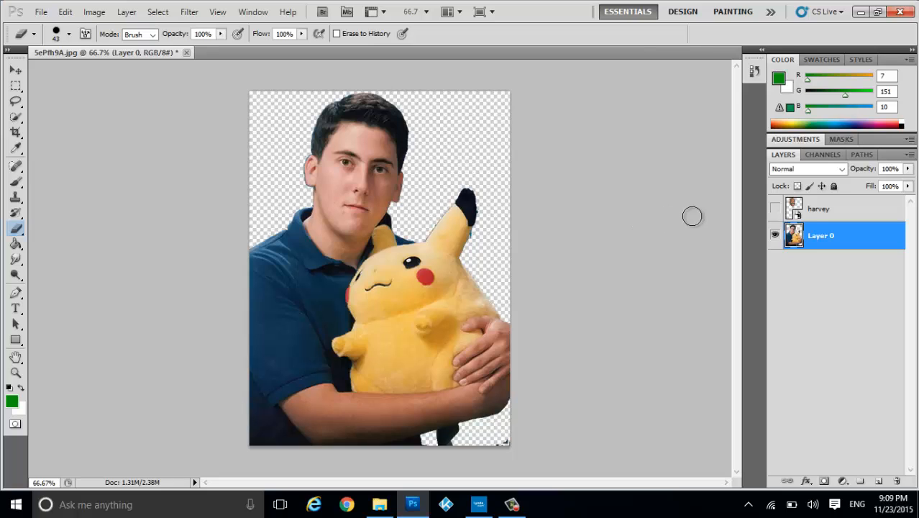
# Show the harvey layer again and rasterize it so it can be erased.
pyautogui.click(816, 219)
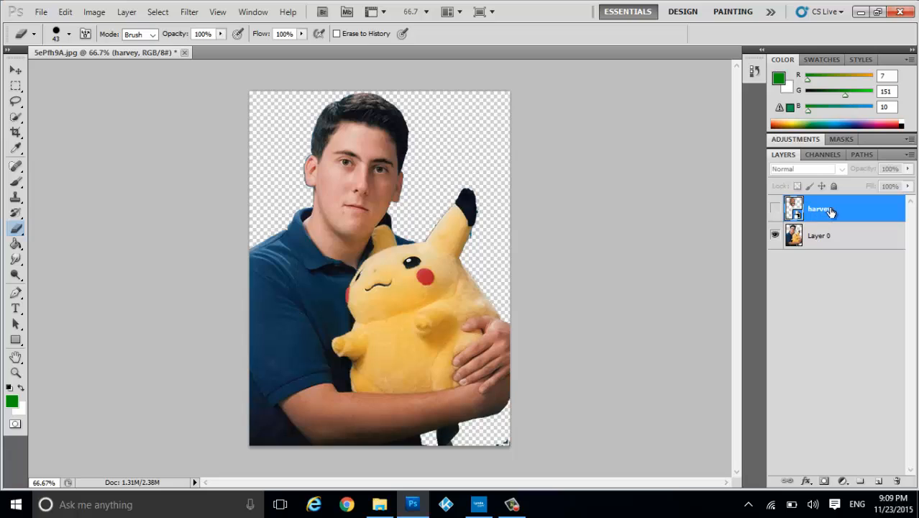
pyautogui.click(774, 210)
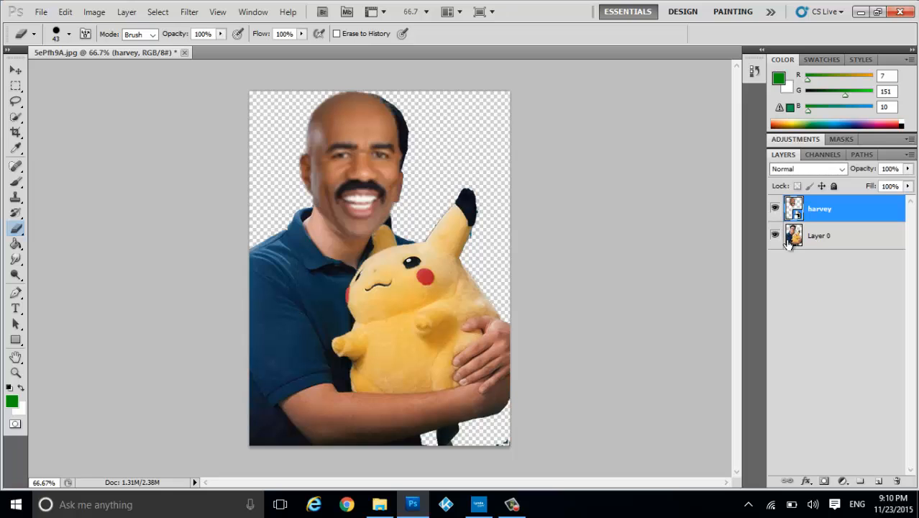
pyautogui.click(392, 141)
pyautogui.click(242, 206)
# Try erasing across the face on the rasterized harvey layer, and undo the stroke.
pyautogui.moveTo(302, 117)
pyautogui.mouseDown()
pyautogui.moveTo(444, 124)
pyautogui.moveTo(343, 131)
pyautogui.moveTo(373, 113)
pyautogui.moveTo(308, 109)
pyautogui.moveTo(342, 101)
pyautogui.moveTo(382, 132)
pyautogui.moveTo(391, 158)
pyautogui.mouseUp()
pyautogui.hotkey('ctrl', 'z')
# Try moving Layer 0 out from under the harvey face with the Move tool, and undo the move.
pyautogui.click(809, 237)
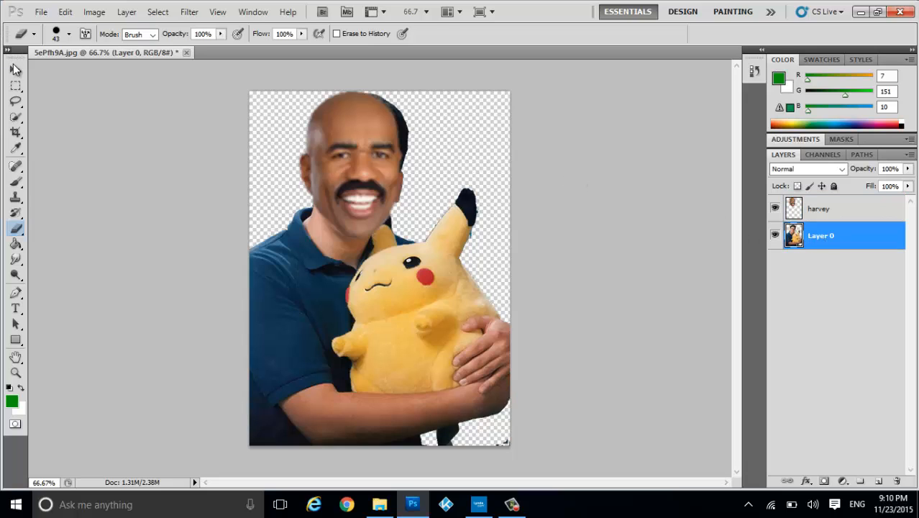
pyautogui.click(16, 69)
pyautogui.moveTo(431, 160); pyautogui.dragTo(459, 182)
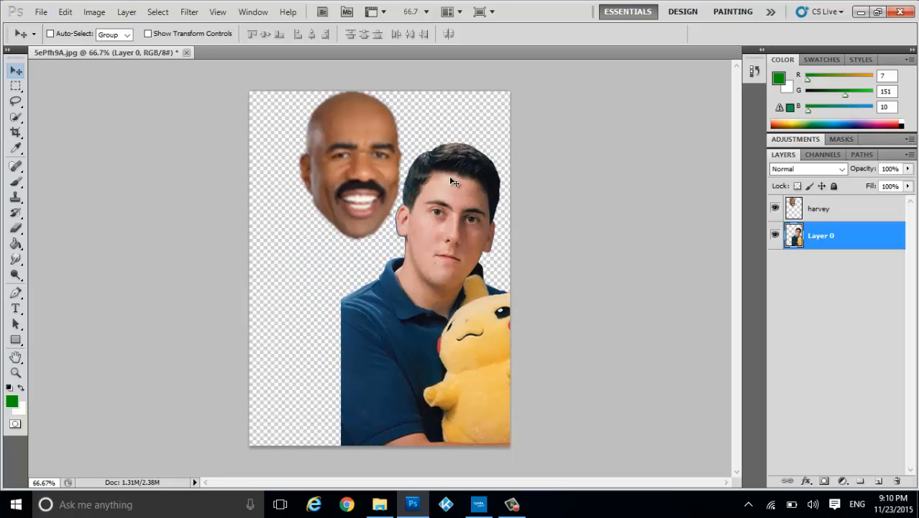
pyautogui.hotkey('ctrl', 'z')
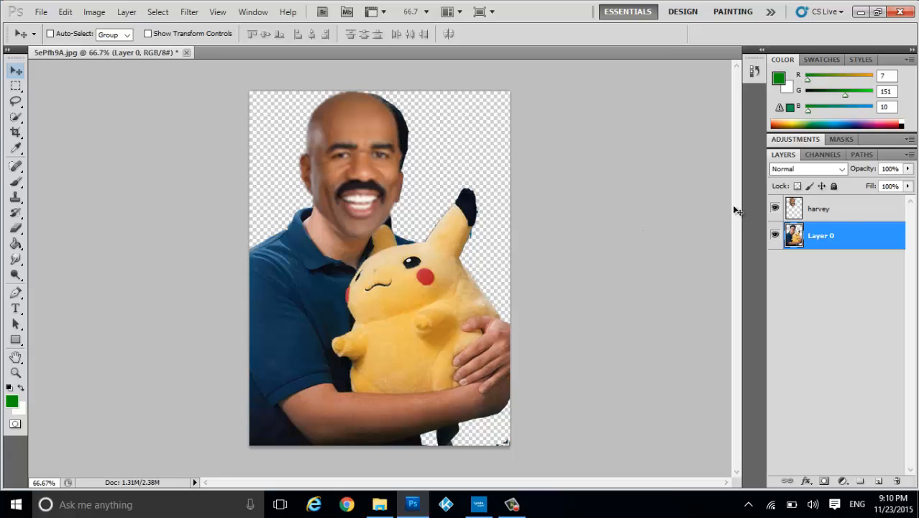
# Lasso the facial features from forehead to chin on the harvey layer and copy the selection.
pyautogui.click(834, 211)
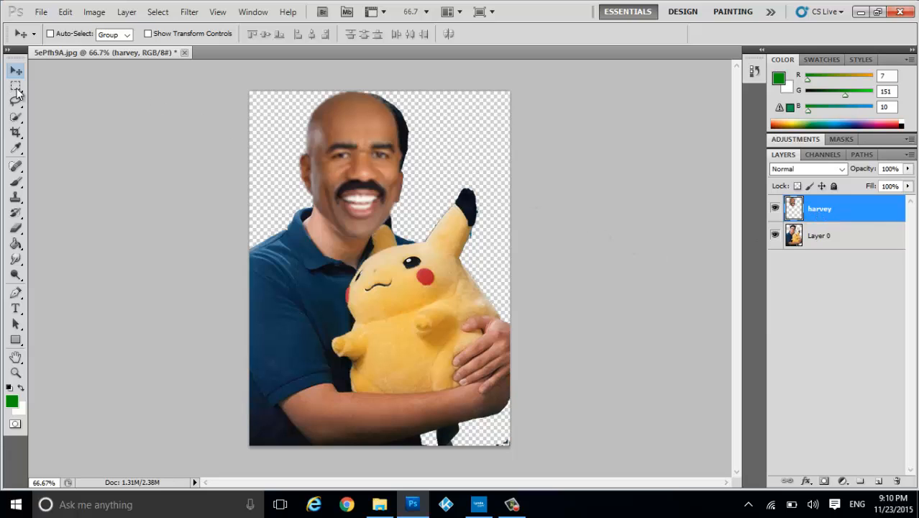
pyautogui.moveTo(11, 106); pyautogui.dragTo(39, 102)
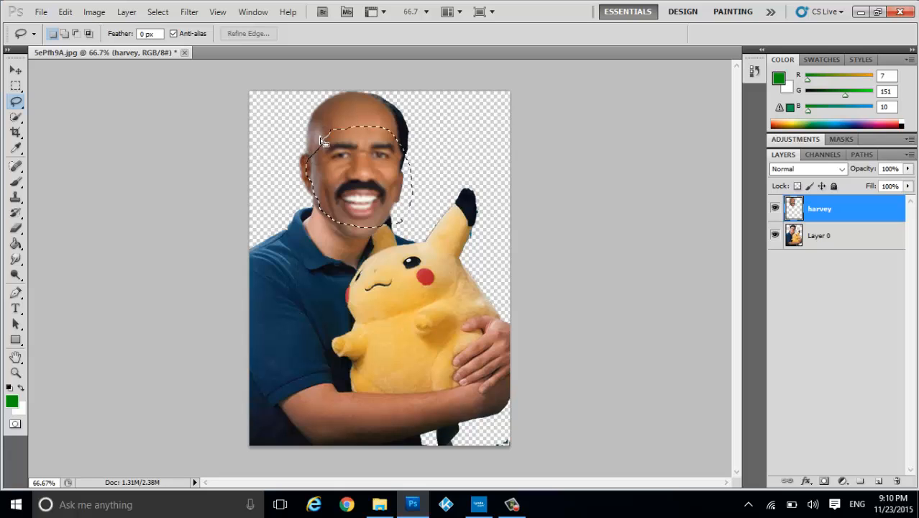
pyautogui.moveTo(321, 141); pyautogui.dragTo(322, 141)
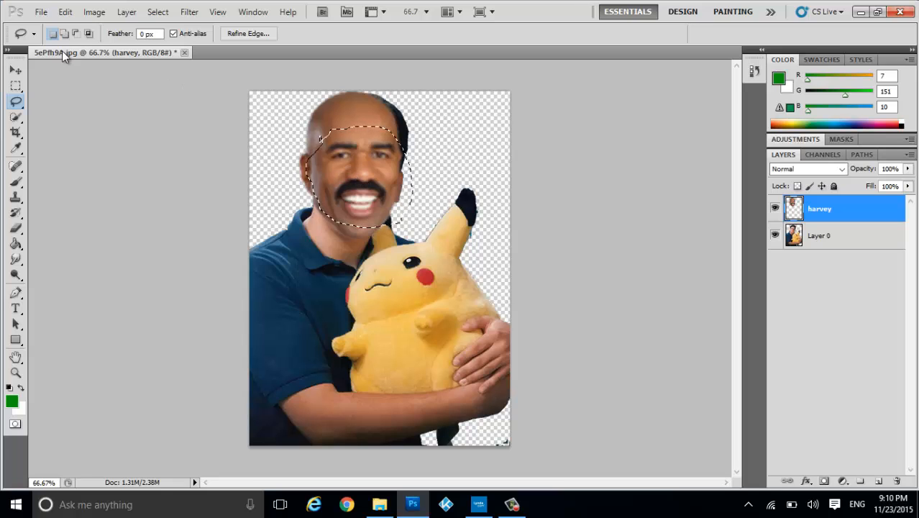
pyautogui.click(66, 11)
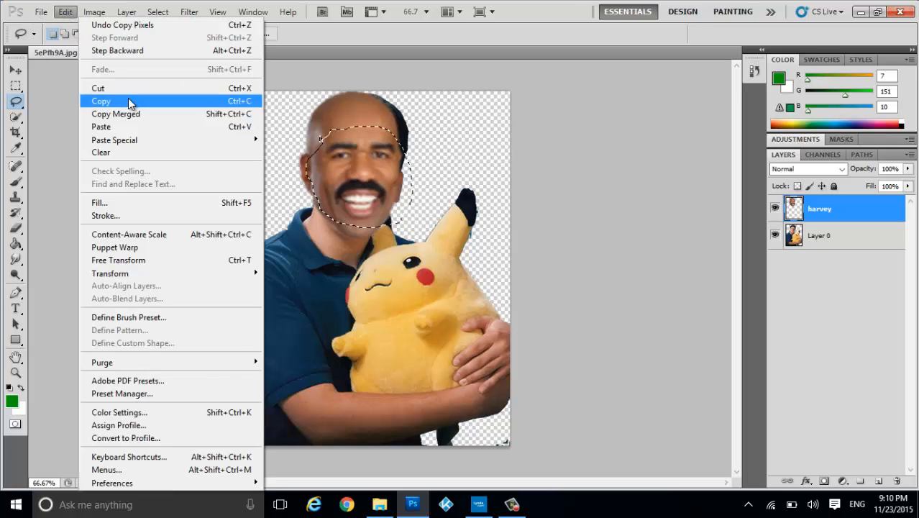
pyautogui.click(58, 104)
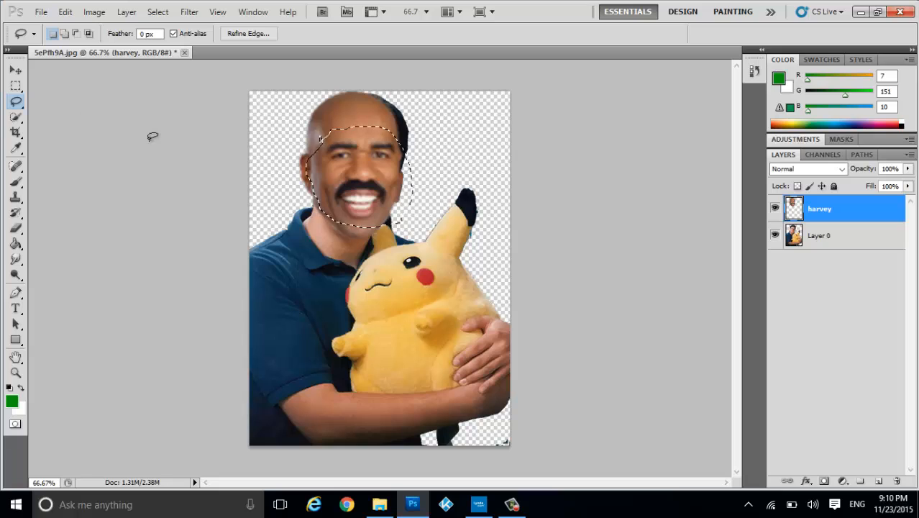
# Clear the lasso selection and delete the harvey layer.
pyautogui.click(15, 70)
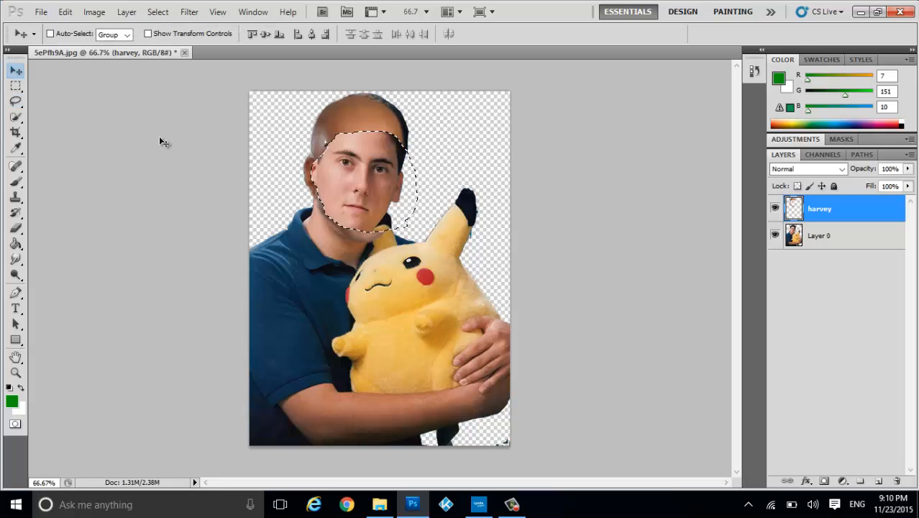
pyautogui.hotkey('ctrl', 'z')
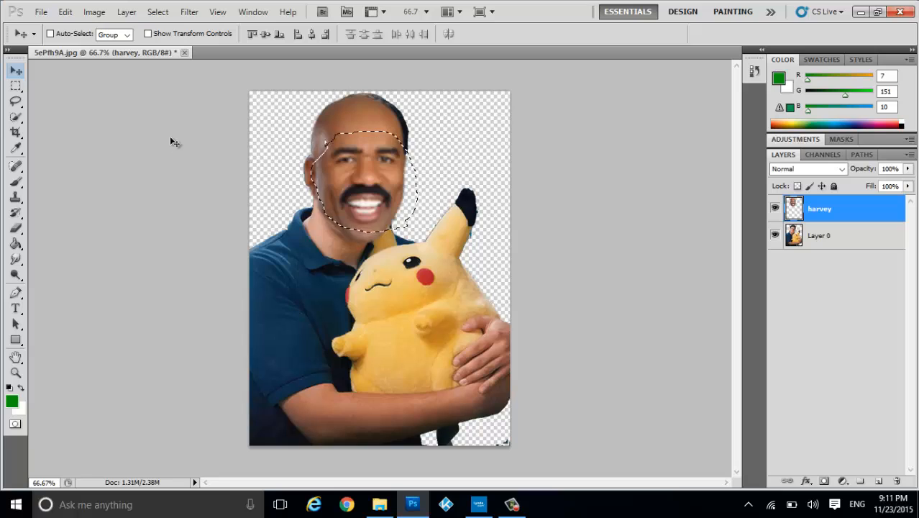
pyautogui.click(21, 83)
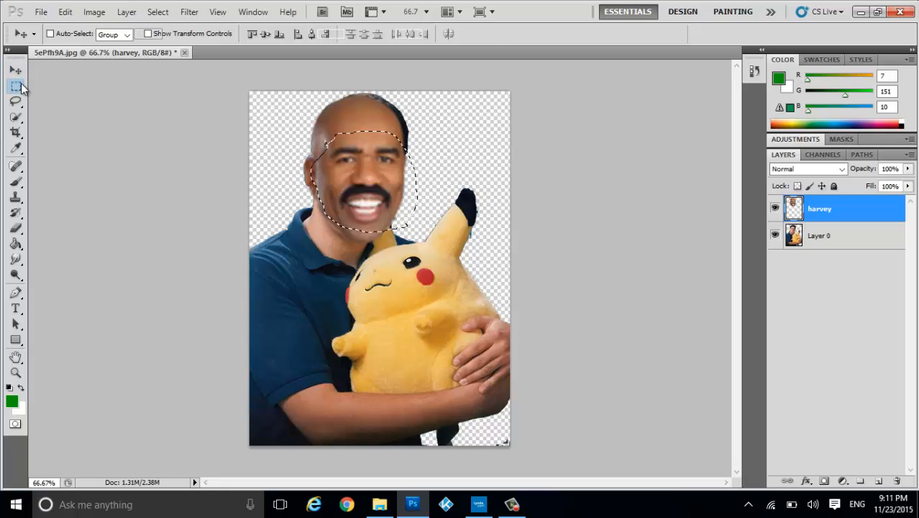
pyautogui.click(100, 94)
pyautogui.click(15, 70)
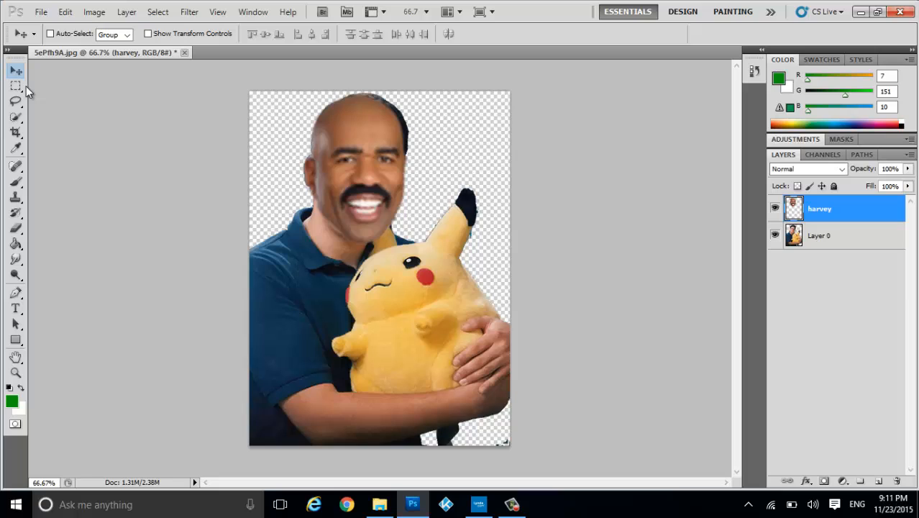
pyautogui.press('Delete')
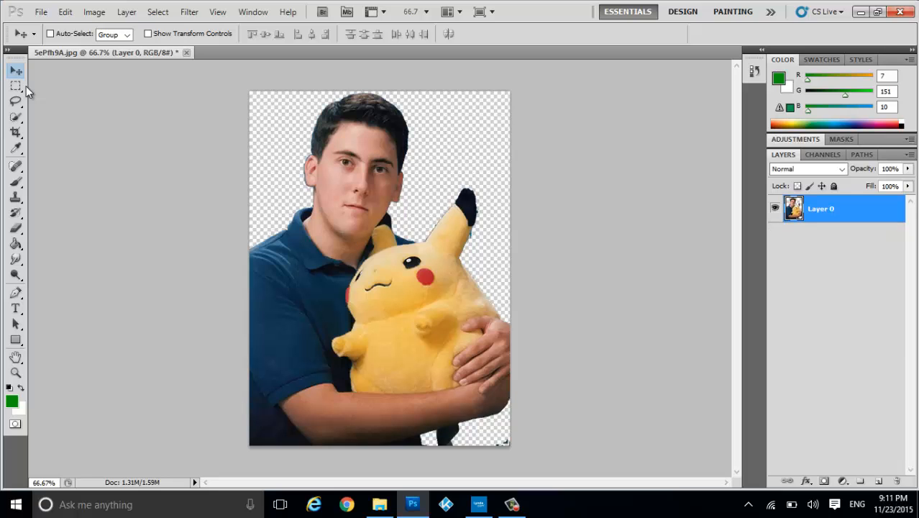
# Paste the copied face and position it over the man's face beneath his hairline.
pyautogui.click(65, 12)
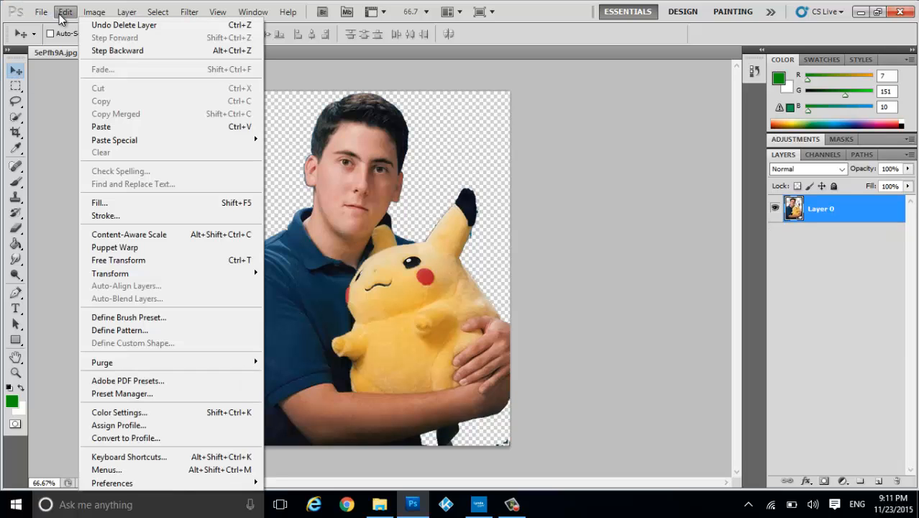
pyautogui.click(106, 126)
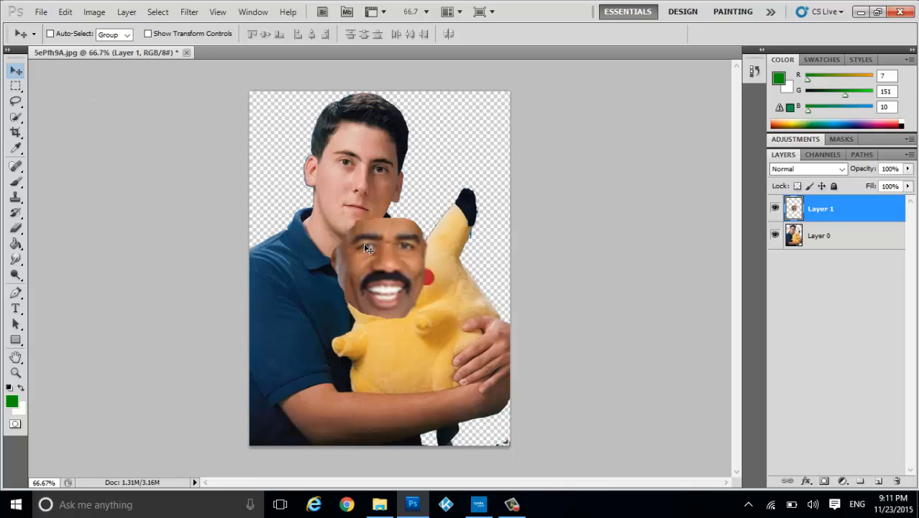
pyautogui.moveTo(364, 248); pyautogui.dragTo(355, 167)
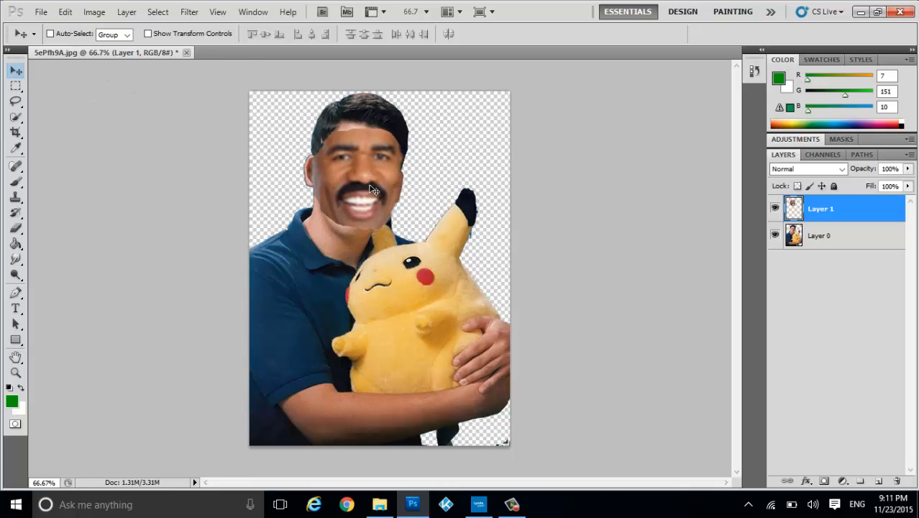
pyautogui.moveTo(370, 186)
pyautogui.mouseDown()
pyautogui.moveTo(371, 199)
pyautogui.moveTo(373, 184)
pyautogui.mouseUp()
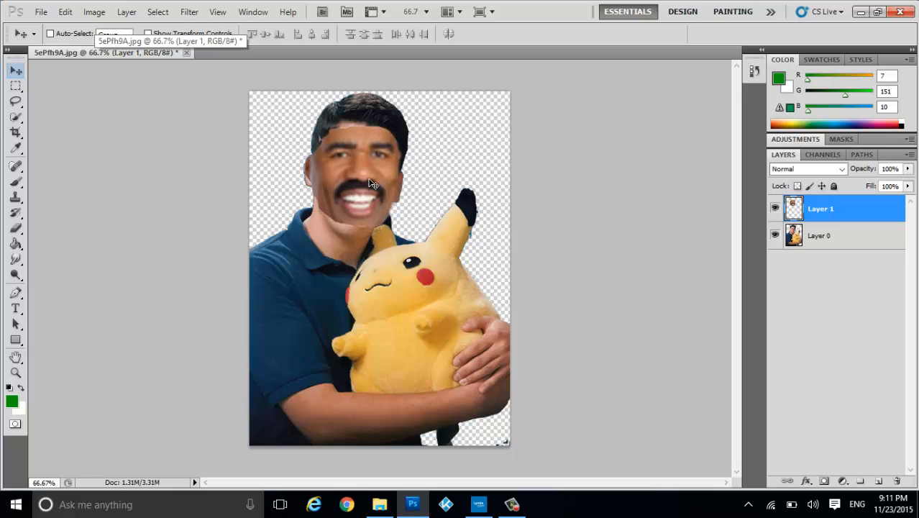
# Free-transform the pasted face to about 89% width and 104% height, rotated about 11° clockwise, and apply the transformation.
pyautogui.click(65, 12)
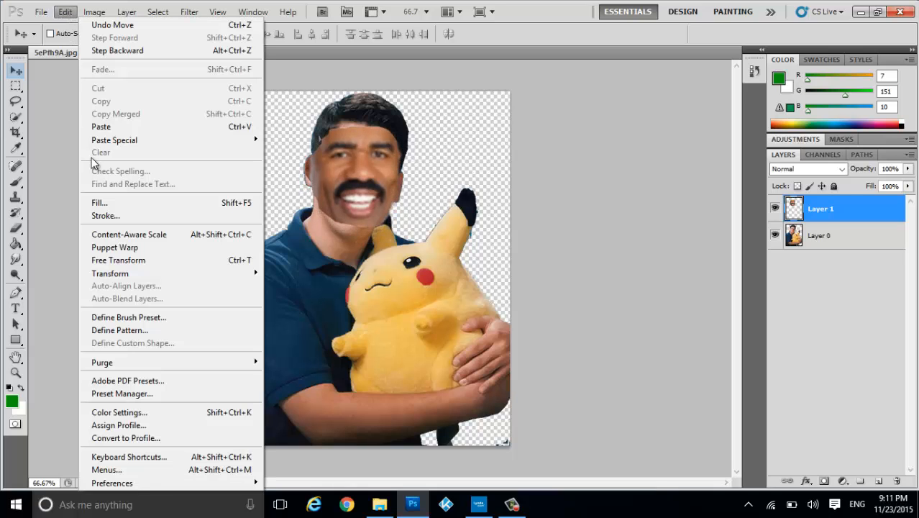
pyautogui.click(134, 262)
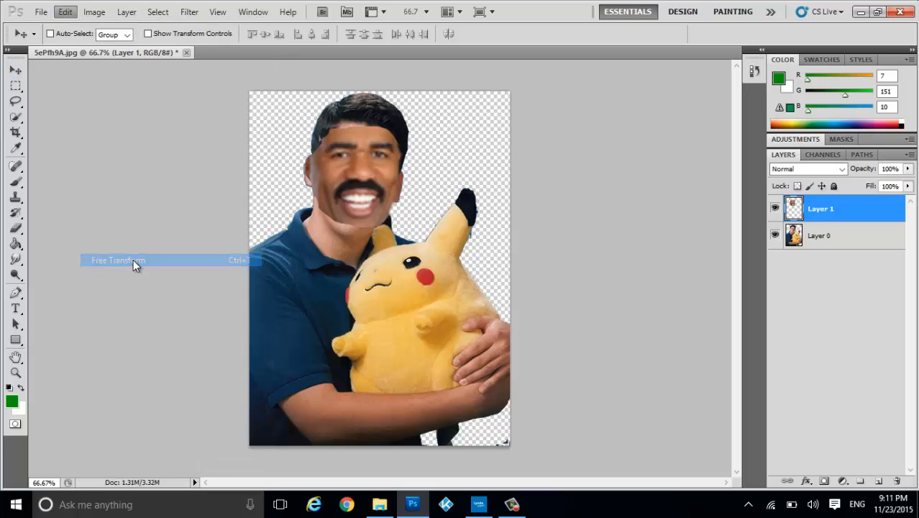
pyautogui.moveTo(401, 227)
pyautogui.mouseDown()
pyautogui.moveTo(394, 241)
pyautogui.moveTo(405, 242)
pyautogui.moveTo(400, 232)
pyautogui.mouseUp()
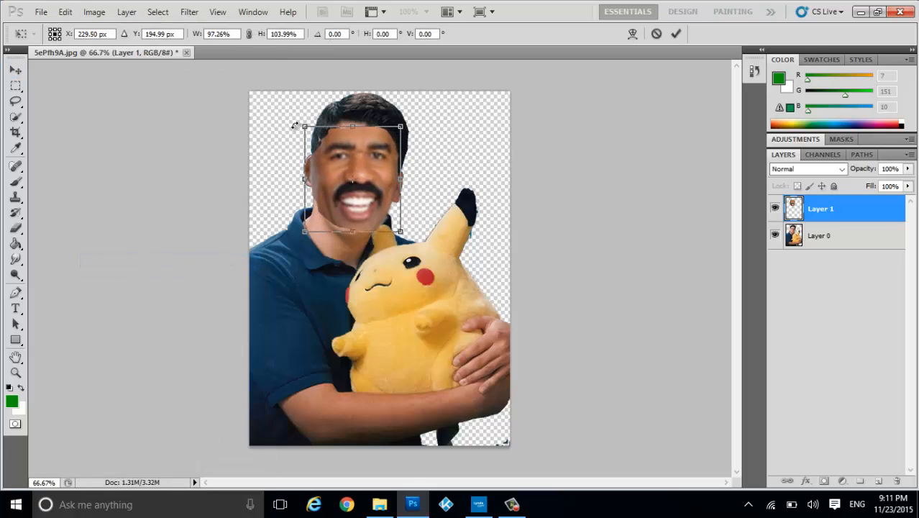
pyautogui.moveTo(295, 126); pyautogui.dragTo(314, 121)
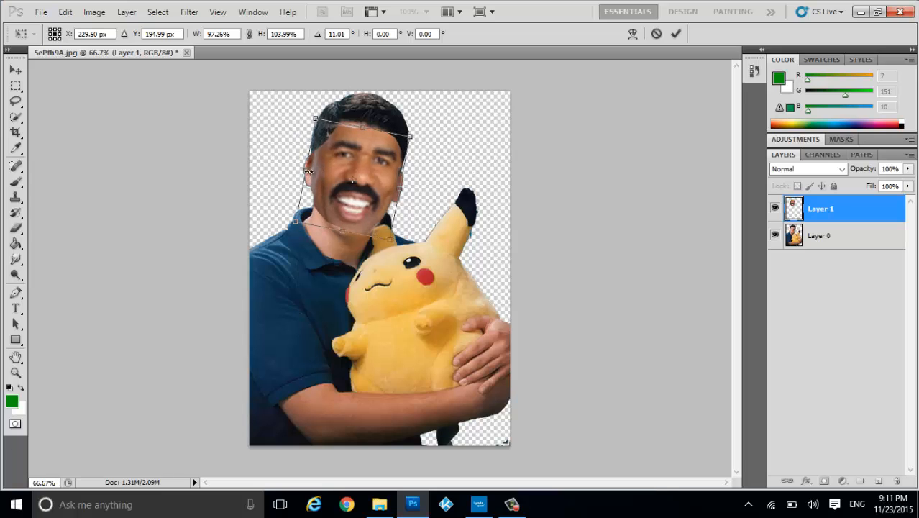
pyautogui.moveTo(305, 171); pyautogui.dragTo(311, 171)
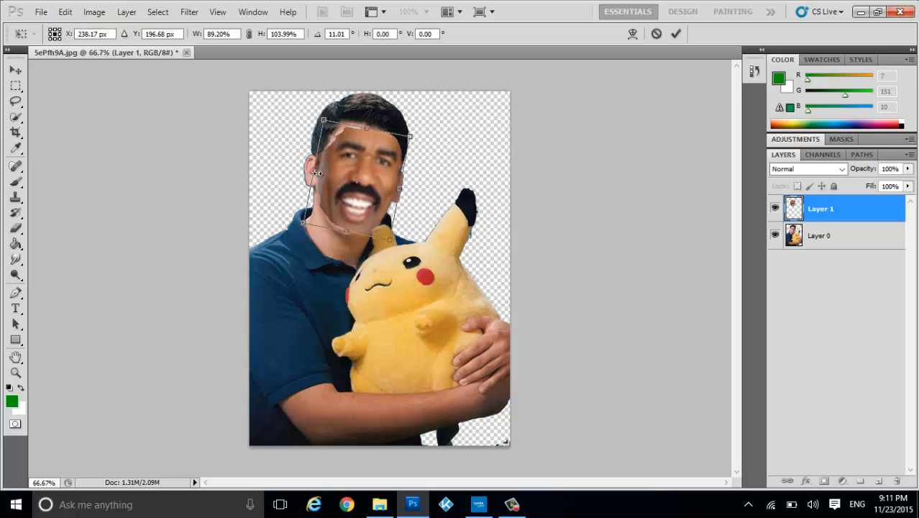
pyautogui.click(23, 75)
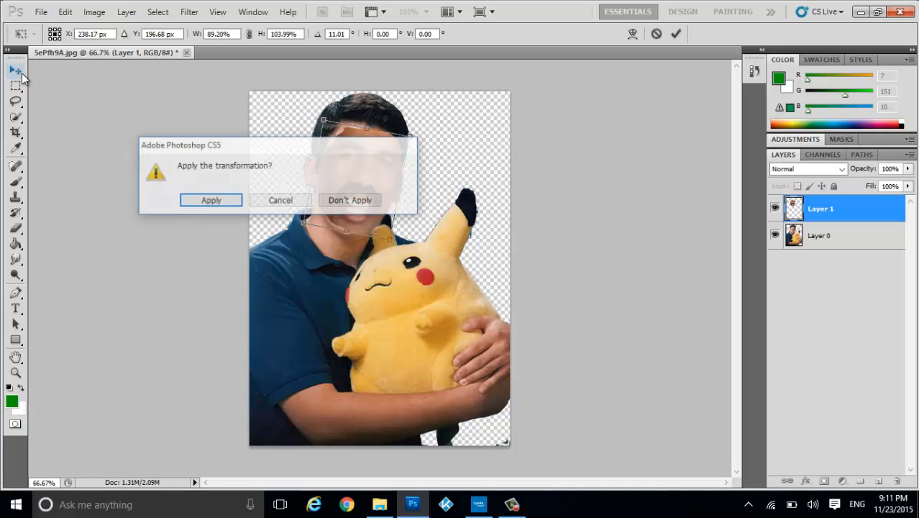
pyautogui.click(218, 201)
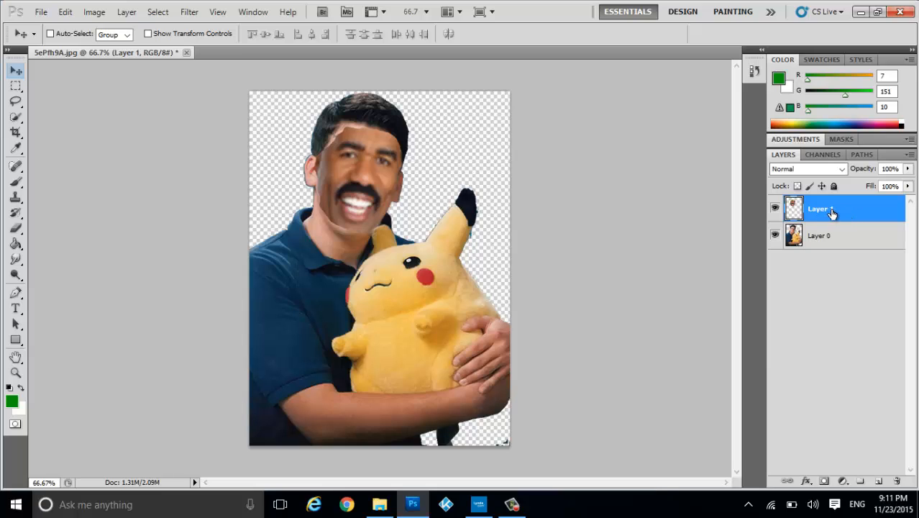
# Erase the outer edges of the pasted face on Layer 1 around the forehead, cheek and chin with the 43 px Eraser.
pyautogui.click(16, 228)
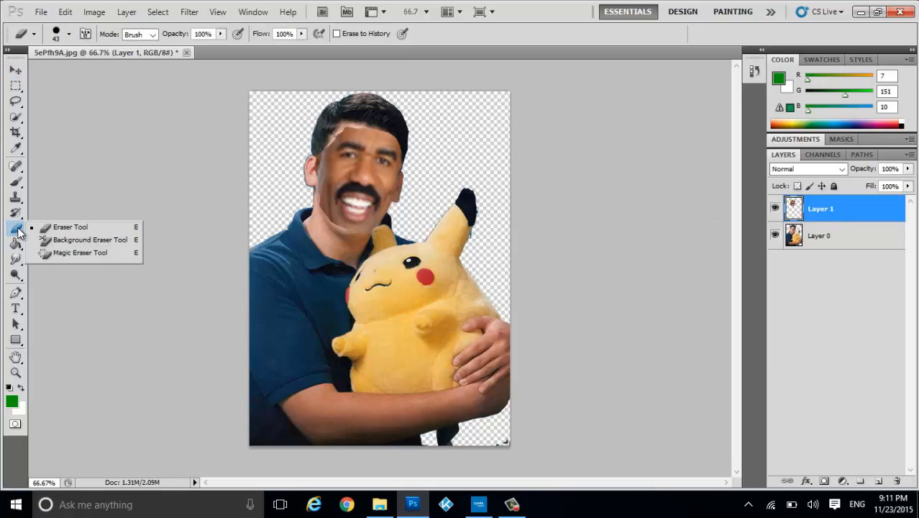
pyautogui.click(32, 227)
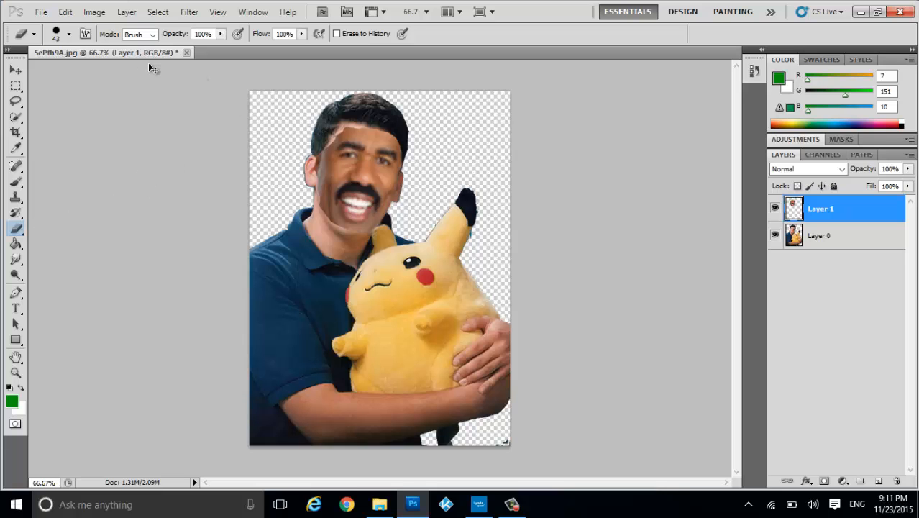
pyautogui.hotkey('ctrl', '+')
pyautogui.hotkey('ctrl', '+')
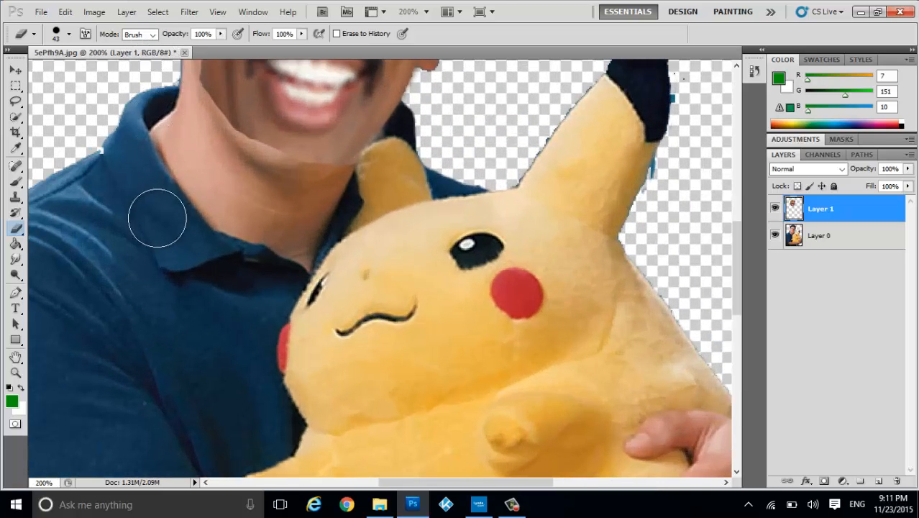
pyautogui.scroll(6, 168, 216)
pyautogui.scroll(2, 182, 226)
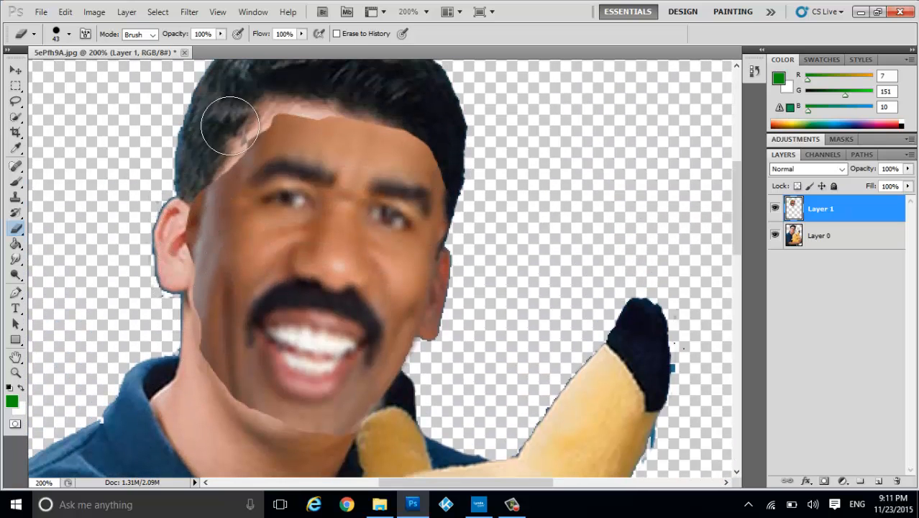
pyautogui.moveTo(231, 119)
pyautogui.mouseDown()
pyautogui.moveTo(298, 104)
pyautogui.moveTo(390, 122)
pyautogui.moveTo(444, 147)
pyautogui.moveTo(467, 171)
pyautogui.moveTo(471, 234)
pyautogui.moveTo(442, 329)
pyautogui.moveTo(424, 370)
pyautogui.moveTo(368, 431)
pyautogui.moveTo(341, 440)
pyautogui.moveTo(227, 414)
pyautogui.moveTo(199, 356)
pyautogui.moveTo(185, 207)
pyautogui.moveTo(178, 164)
pyautogui.mouseUp()
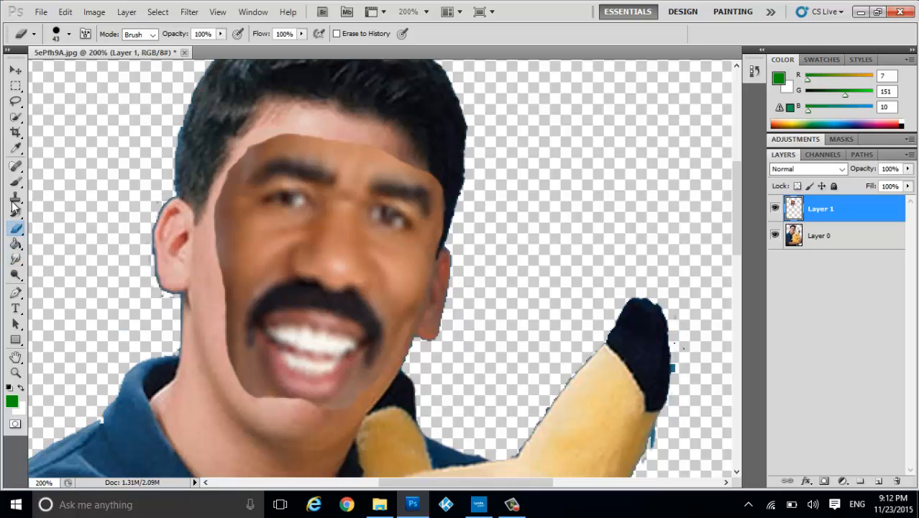
# Smudge the pasted face's edges outward along the forehead, cheeks and jaw with the Smudge tool at 50% strength, enlarging its brush to 36 px.
pyautogui.click(18, 262)
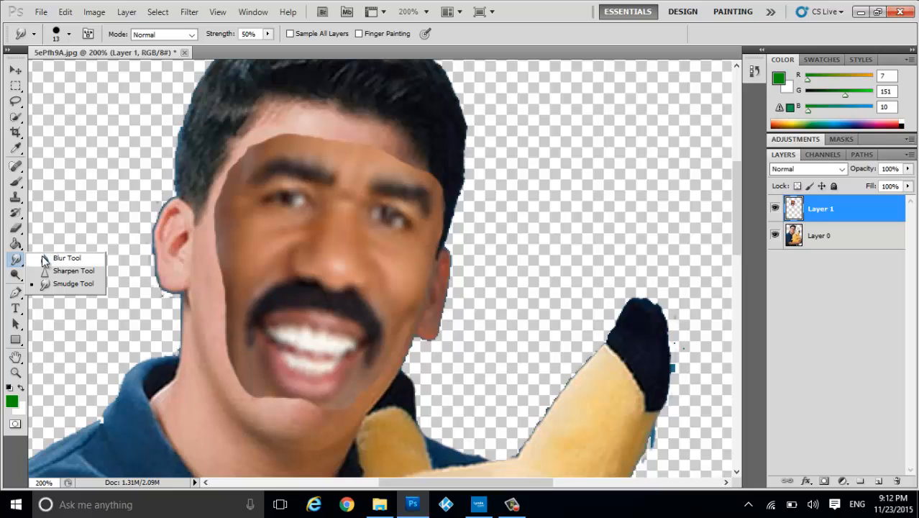
pyautogui.click(68, 283)
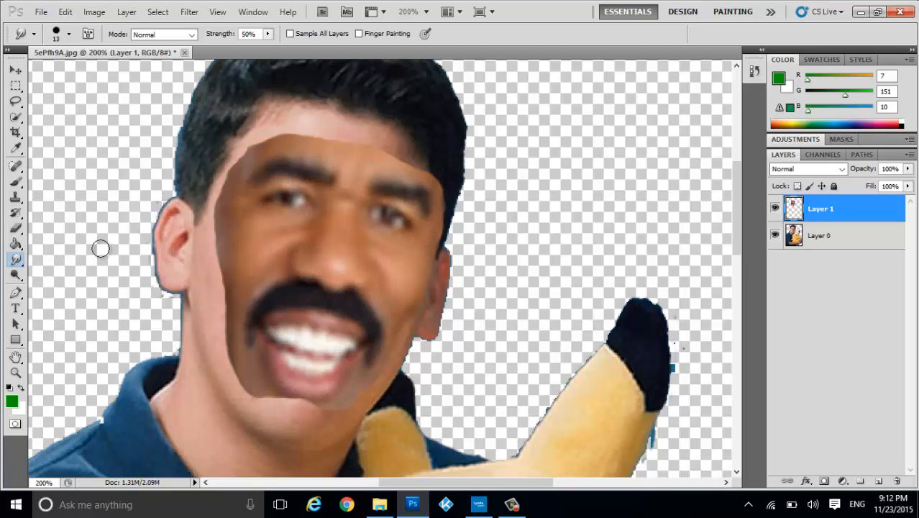
pyautogui.moveTo(220, 211)
pyautogui.mouseDown()
pyautogui.moveTo(218, 281)
pyautogui.moveTo(227, 283)
pyautogui.moveTo(226, 350)
pyautogui.mouseUp()
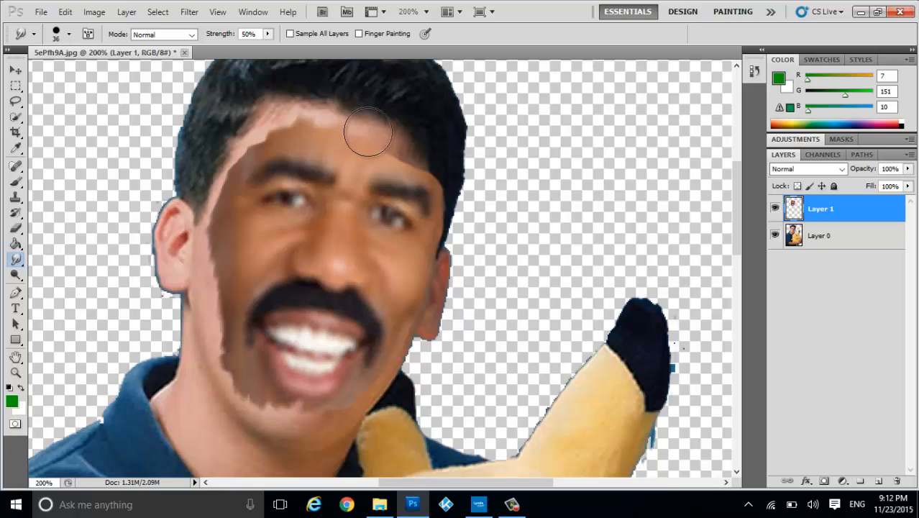
pyautogui.moveTo(364, 137)
pyautogui.mouseDown()
pyautogui.moveTo(386, 123)
pyautogui.moveTo(396, 144)
pyautogui.moveTo(435, 146)
pyautogui.moveTo(443, 168)
pyautogui.mouseUp()
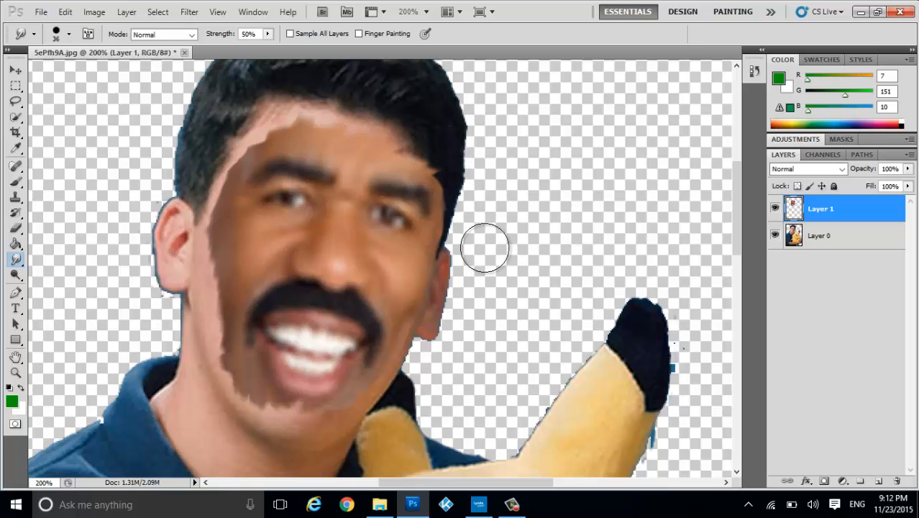
pyautogui.moveTo(423, 296); pyautogui.dragTo(425, 314)
pyautogui.moveTo(418, 356)
pyautogui.mouseDown()
pyautogui.moveTo(393, 398)
pyautogui.moveTo(371, 386)
pyautogui.moveTo(369, 418)
pyautogui.moveTo(355, 428)
pyautogui.mouseUp()
pyautogui.moveTo(213, 373)
pyautogui.mouseDown()
pyautogui.moveTo(226, 329)
pyautogui.moveTo(211, 317)
pyautogui.moveTo(197, 228)
pyautogui.moveTo(214, 214)
pyautogui.moveTo(207, 176)
pyautogui.moveTo(216, 152)
pyautogui.moveTo(248, 132)
pyautogui.mouseUp()
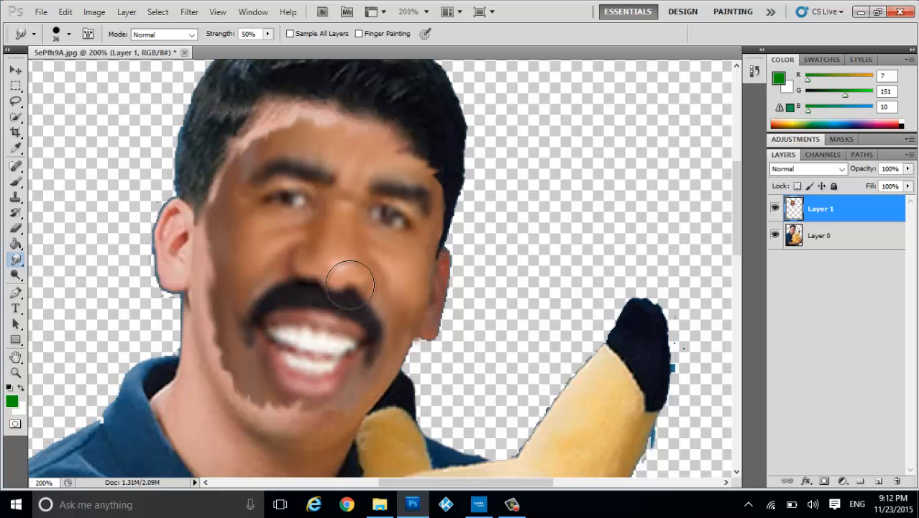
# Brighten the face layer with a Curves adjustment, raising RGB input 220 to output 239 and input 155 to output 223.
pyautogui.click(94, 15)
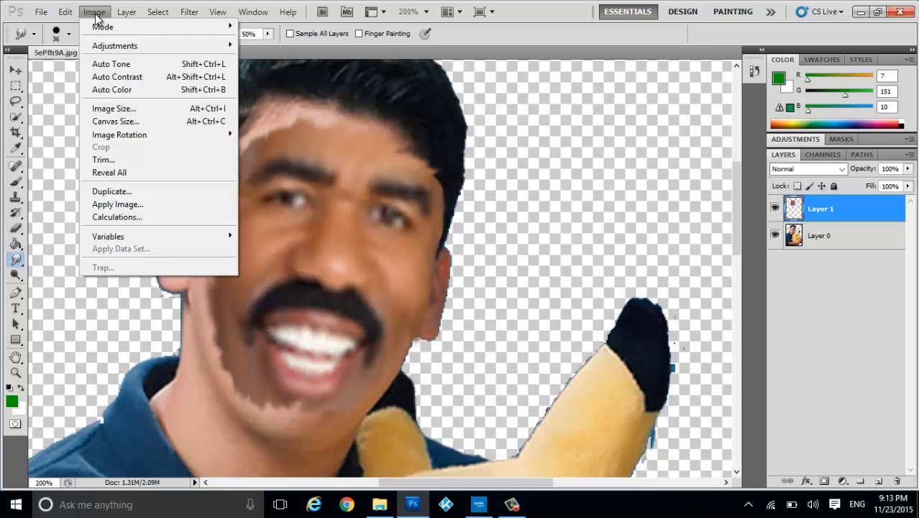
pyautogui.moveTo(144, 48)
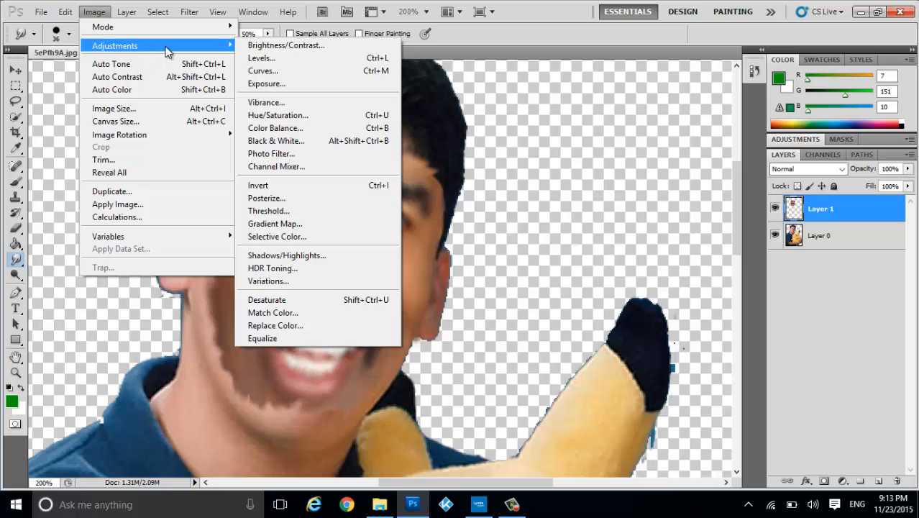
pyautogui.click(283, 72)
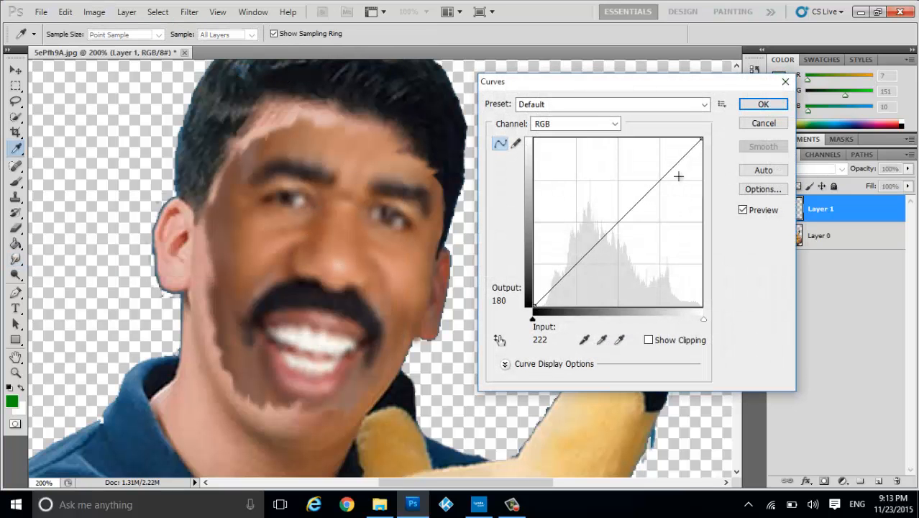
pyautogui.click(675, 165)
pyautogui.moveTo(675, 164); pyautogui.dragTo(678, 149)
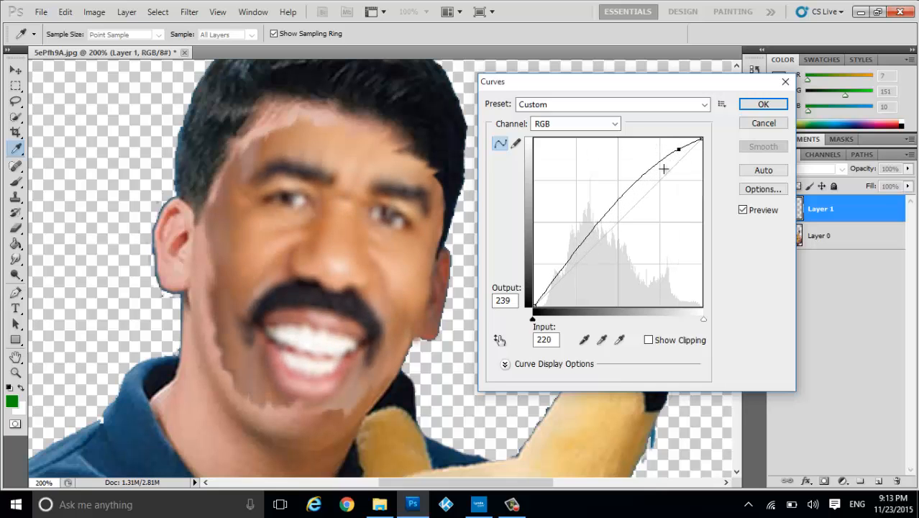
pyautogui.moveTo(641, 180); pyautogui.dragTo(636, 159)
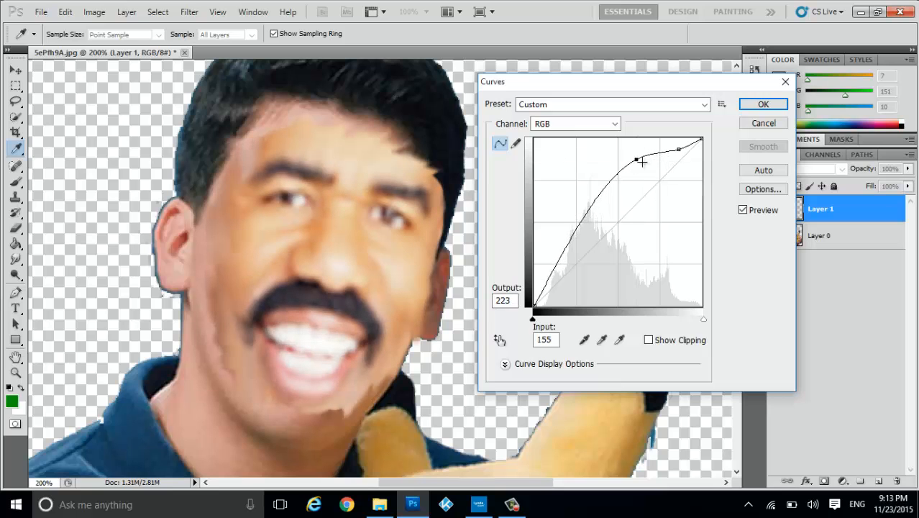
pyautogui.click(756, 106)
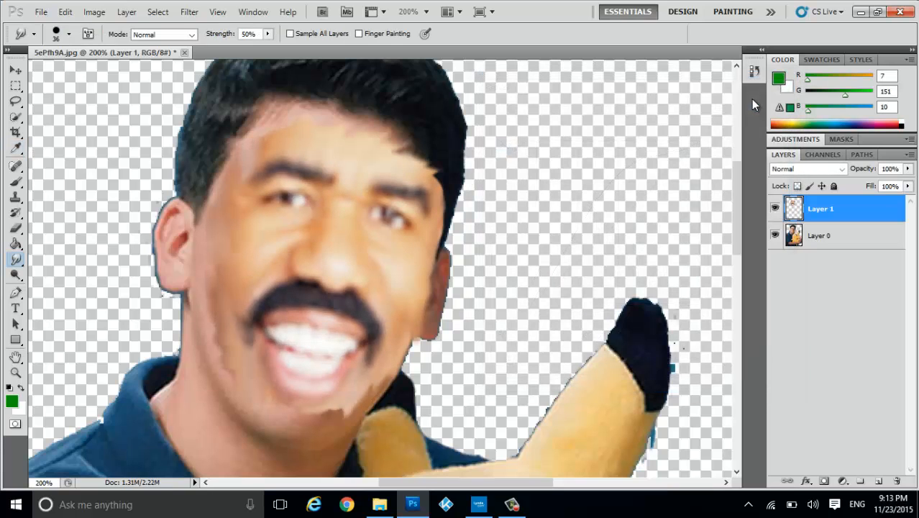
# Apply a Hue/Saturation adjustment to the face layer with hue -4 and saturation +13, and fine-tune the lightness.
pyautogui.click(101, 16)
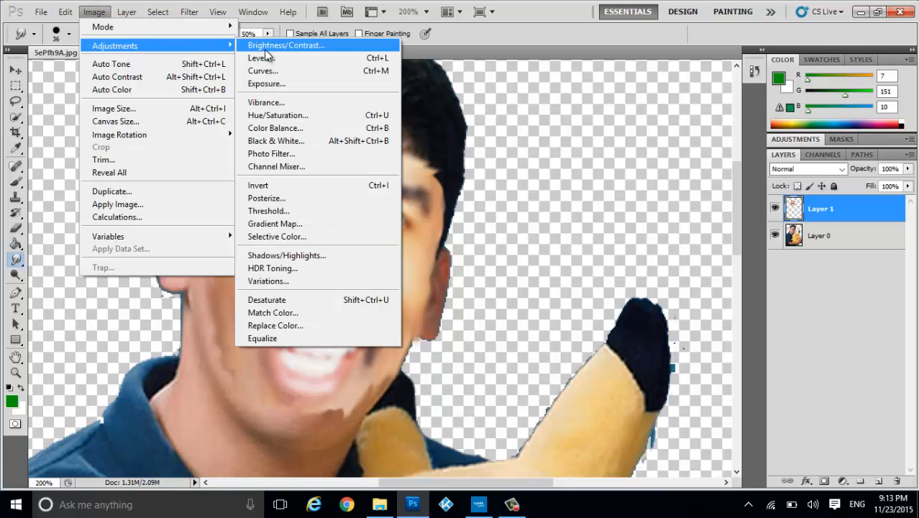
pyautogui.click(288, 116)
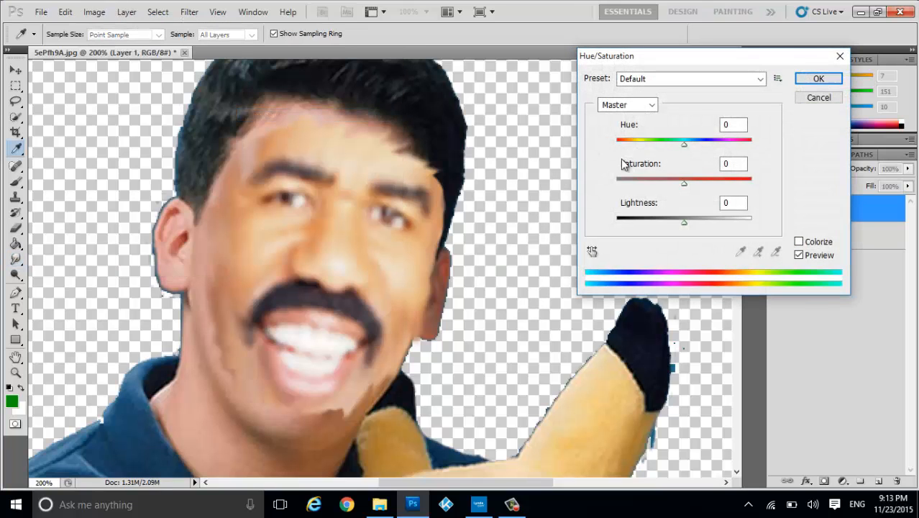
pyautogui.moveTo(684, 147); pyautogui.dragTo(697, 196)
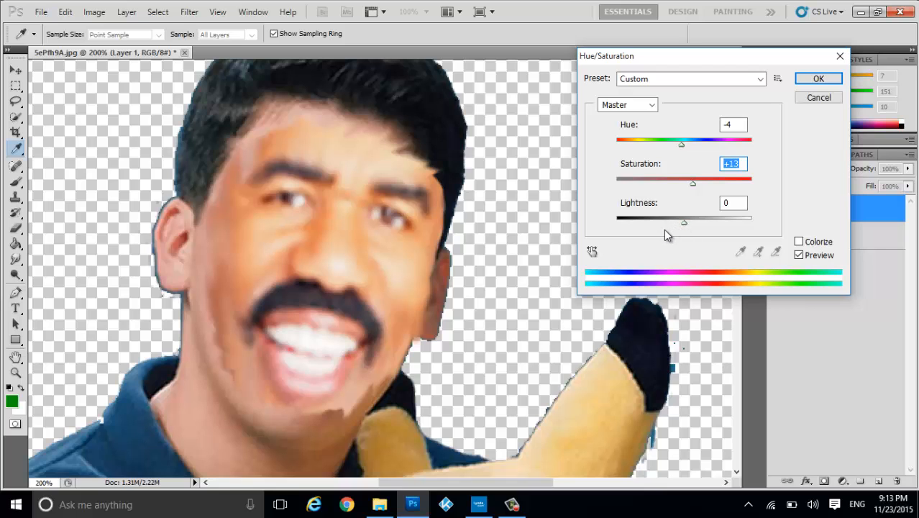
pyautogui.moveTo(686, 227); pyautogui.dragTo(682, 226)
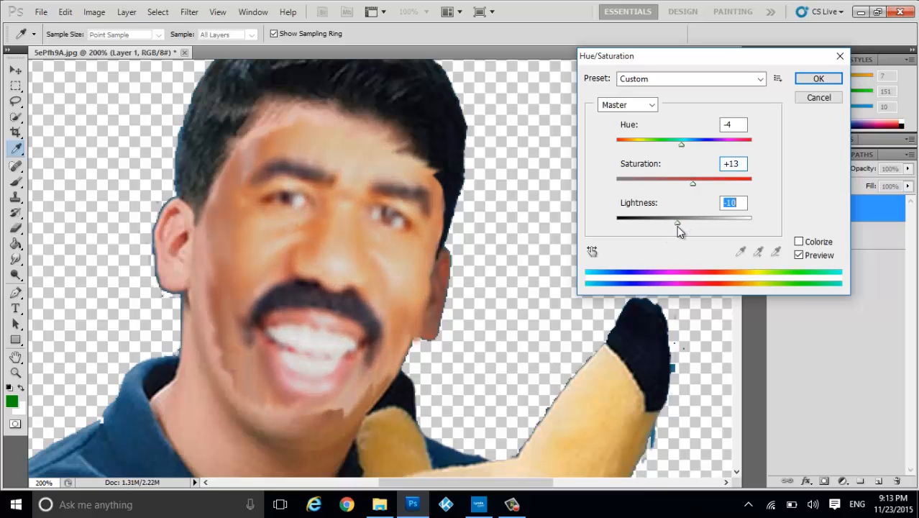
pyautogui.moveTo(687, 227); pyautogui.dragTo(689, 226)
pyautogui.click(818, 79)
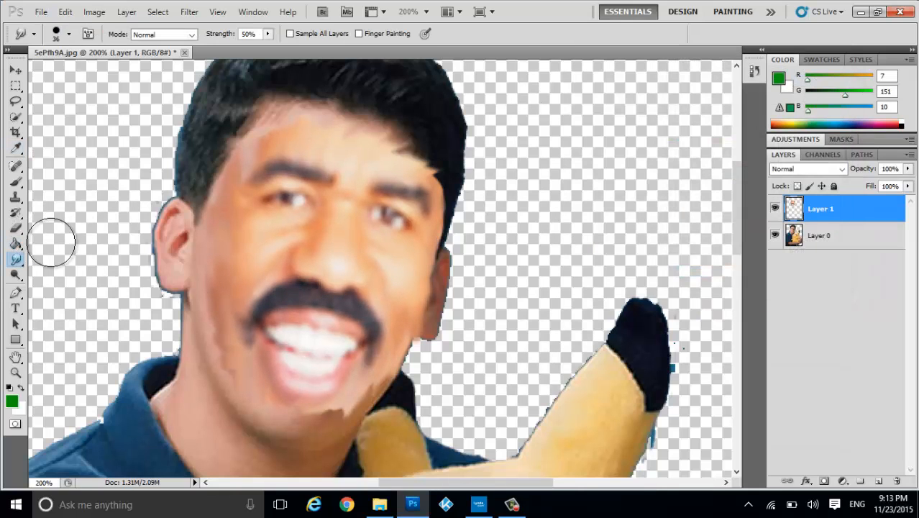
# Smudge the brightened face's edges along the cheek, jaw, chin and forehead into the surrounding skin.
pyautogui.moveTo(222, 245)
pyautogui.mouseDown()
pyautogui.moveTo(205, 294)
pyautogui.moveTo(226, 395)
pyautogui.moveTo(195, 327)
pyautogui.mouseUp()
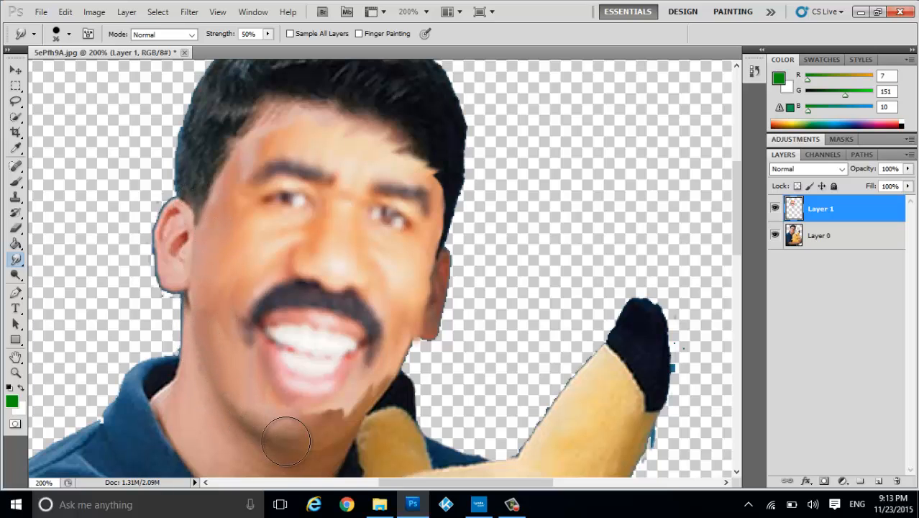
pyautogui.moveTo(287, 436)
pyautogui.mouseDown()
pyautogui.moveTo(305, 450)
pyautogui.moveTo(378, 417)
pyautogui.moveTo(372, 410)
pyautogui.moveTo(328, 431)
pyautogui.moveTo(311, 433)
pyautogui.moveTo(303, 421)
pyautogui.moveTo(282, 429)
pyautogui.moveTo(381, 413)
pyautogui.moveTo(365, 413)
pyautogui.moveTo(399, 385)
pyautogui.moveTo(371, 397)
pyautogui.moveTo(405, 365)
pyautogui.moveTo(396, 358)
pyautogui.moveTo(415, 281)
pyautogui.moveTo(408, 323)
pyautogui.moveTo(381, 366)
pyautogui.moveTo(413, 351)
pyautogui.moveTo(408, 377)
pyautogui.moveTo(435, 275)
pyautogui.moveTo(442, 193)
pyautogui.moveTo(426, 164)
pyautogui.moveTo(410, 166)
pyautogui.moveTo(388, 136)
pyautogui.moveTo(393, 148)
pyautogui.moveTo(310, 123)
pyautogui.moveTo(256, 126)
pyautogui.moveTo(175, 194)
pyautogui.mouseUp()
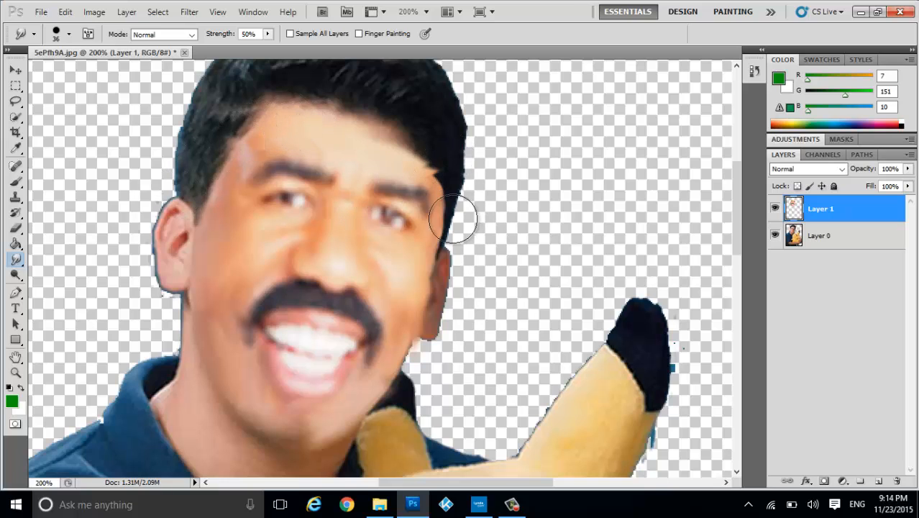
pyautogui.moveTo(196, 200)
pyautogui.mouseDown()
pyautogui.moveTo(247, 148)
pyautogui.moveTo(222, 144)
pyautogui.mouseUp()
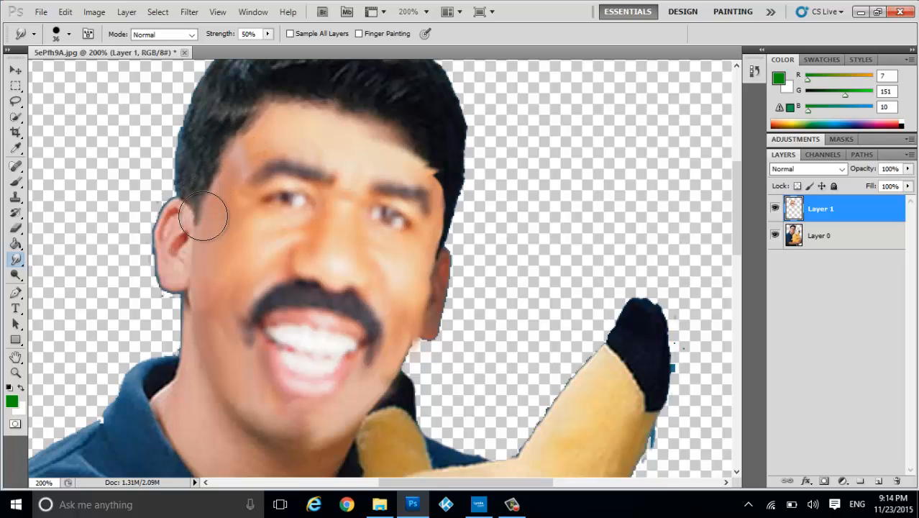
# Erase the face layer's stray overlap on the hair at the temple above the darker ear, and smudge the hairline edge there.
pyautogui.click(16, 231)
pyautogui.click(51, 228)
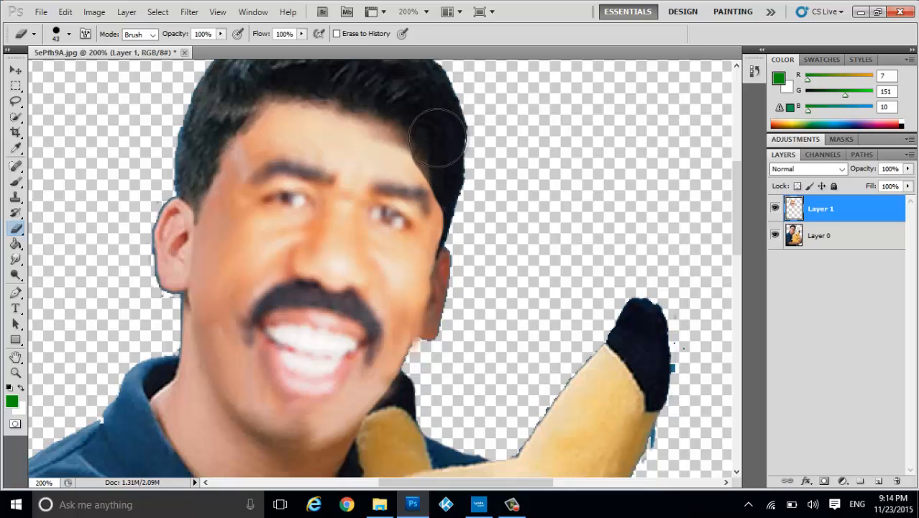
pyautogui.click(16, 259)
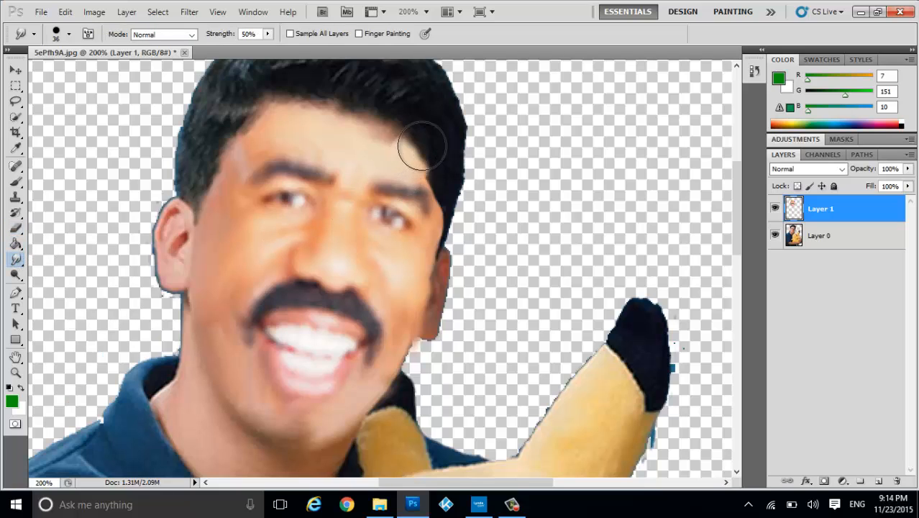
pyautogui.moveTo(415, 149)
pyautogui.mouseDown()
pyautogui.moveTo(371, 133)
pyautogui.moveTo(348, 140)
pyautogui.moveTo(436, 173)
pyautogui.moveTo(350, 171)
pyautogui.mouseUp()
pyautogui.hotkey('ctrl', '-')
pyautogui.hotkey('ctrl', '-')
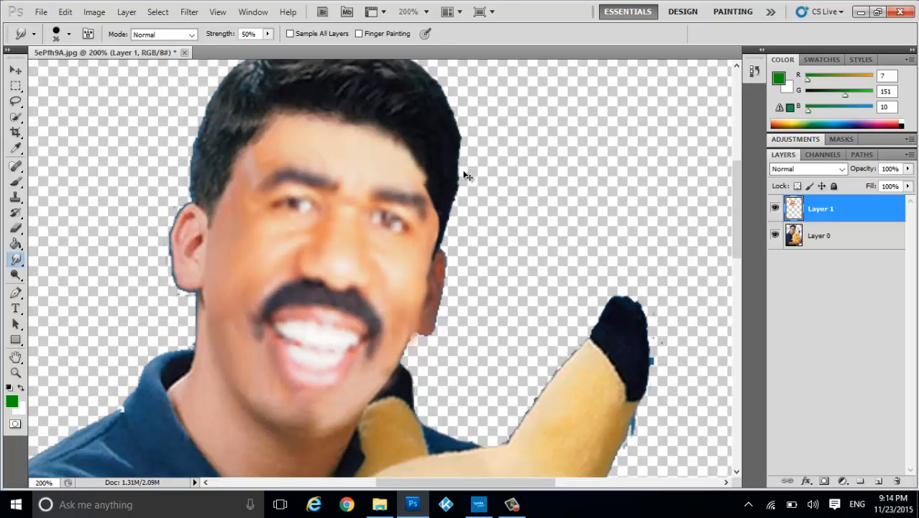
pyautogui.hotkey('ctrl', '-')
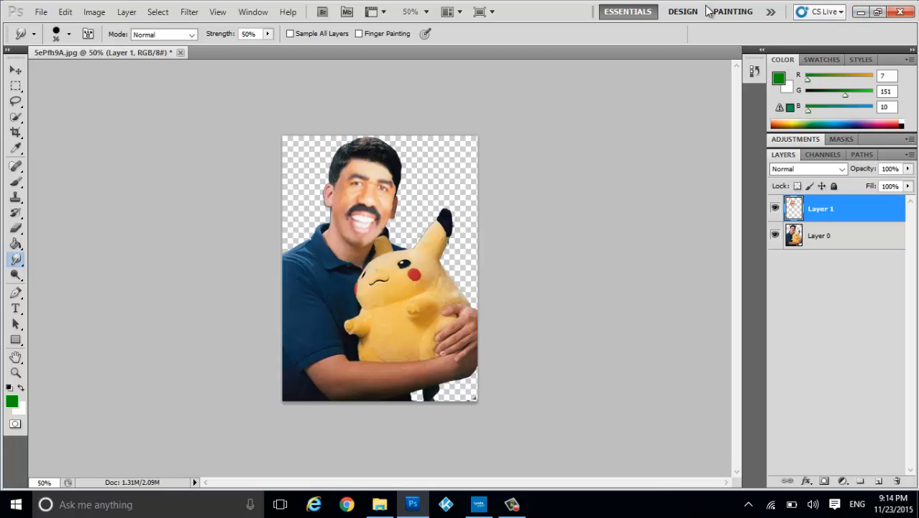
# Open Bill1.jpg from the Photoshop folder in Photoshop and maximize the Photoshop window.
pyautogui.doubleClick(577, 10)
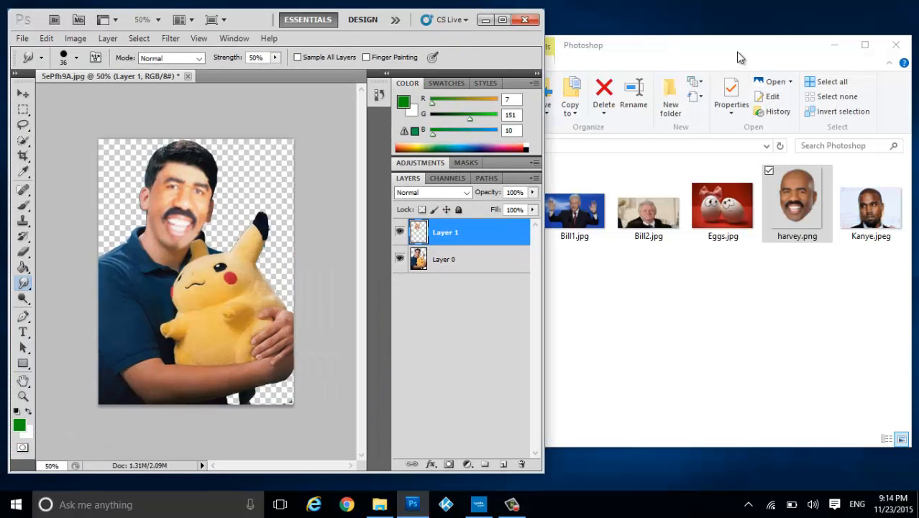
pyautogui.click(736, 51)
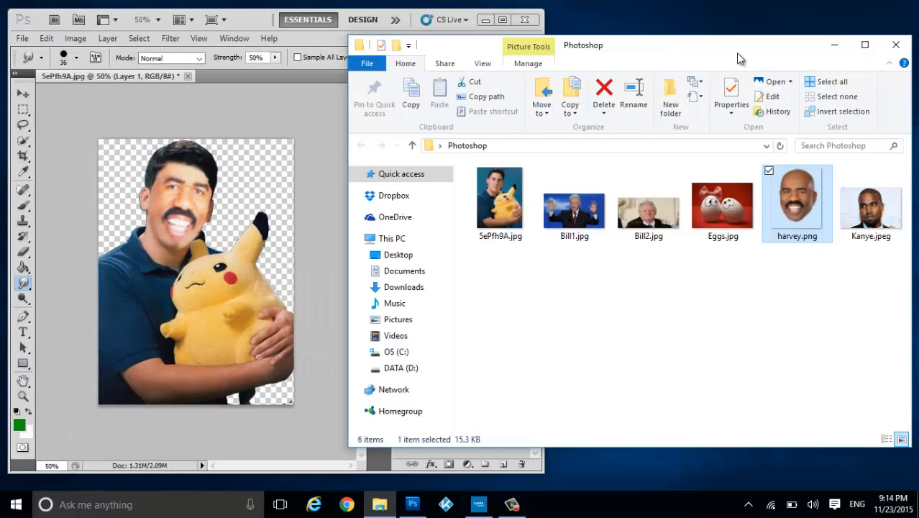
pyautogui.rightClick(580, 226)
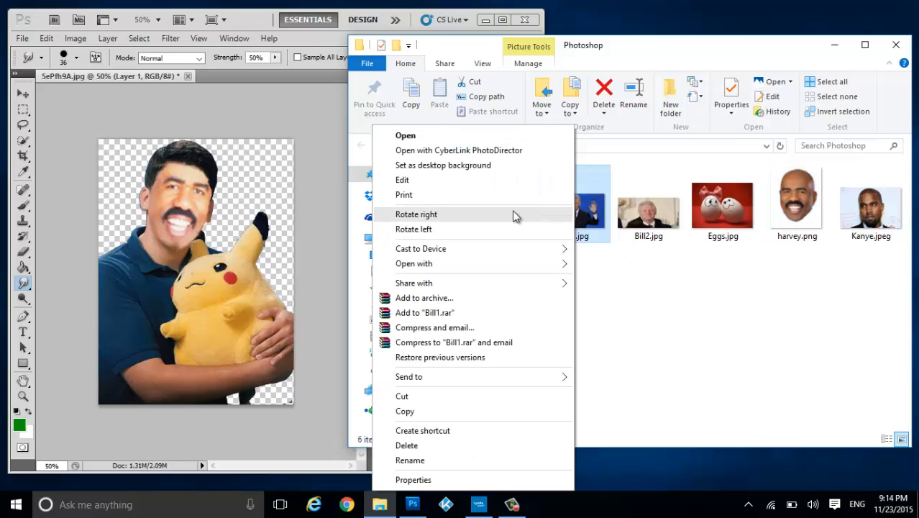
pyautogui.moveTo(481, 268)
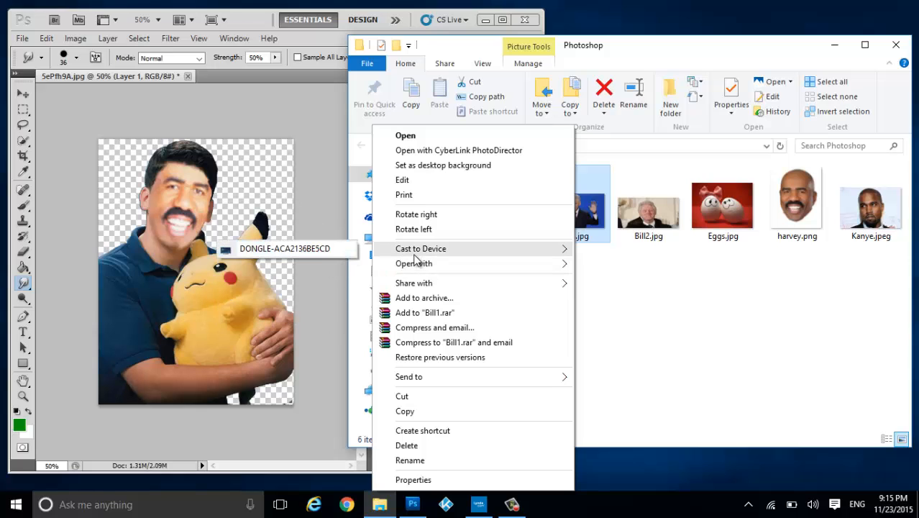
pyautogui.moveTo(415, 264)
pyautogui.click(345, 265)
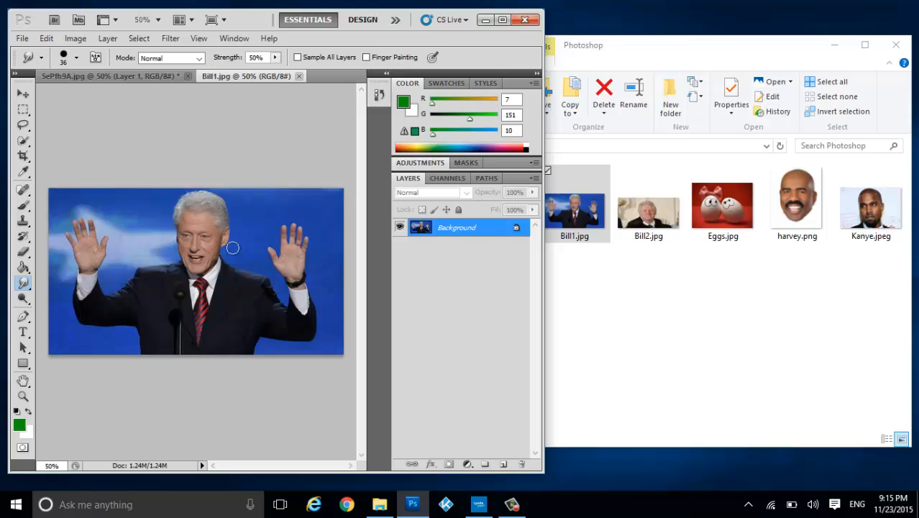
pyautogui.moveTo(245, 22); pyautogui.dragTo(291, 28)
pyautogui.doubleClick(290, 25)
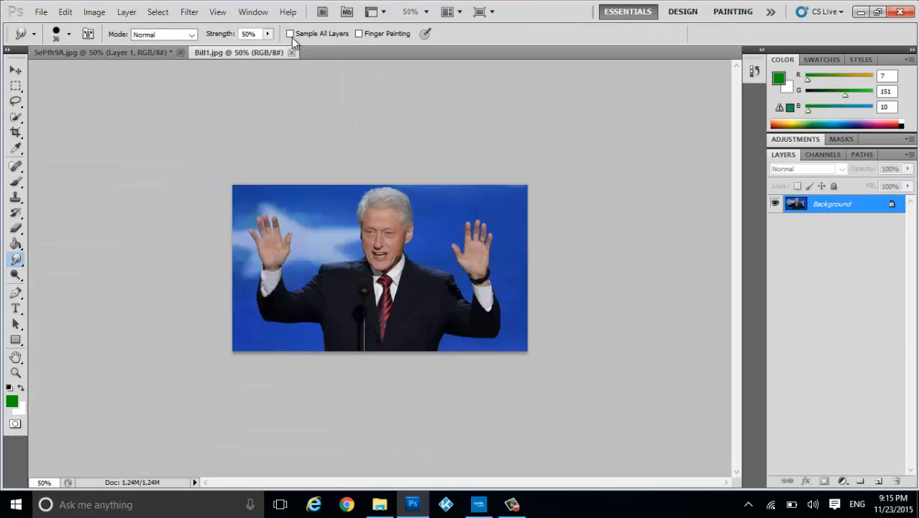
# Remove the pasted face layer from 5ePfh9A.jpg and return to the Bill1.jpg document.
pyautogui.click(85, 56)
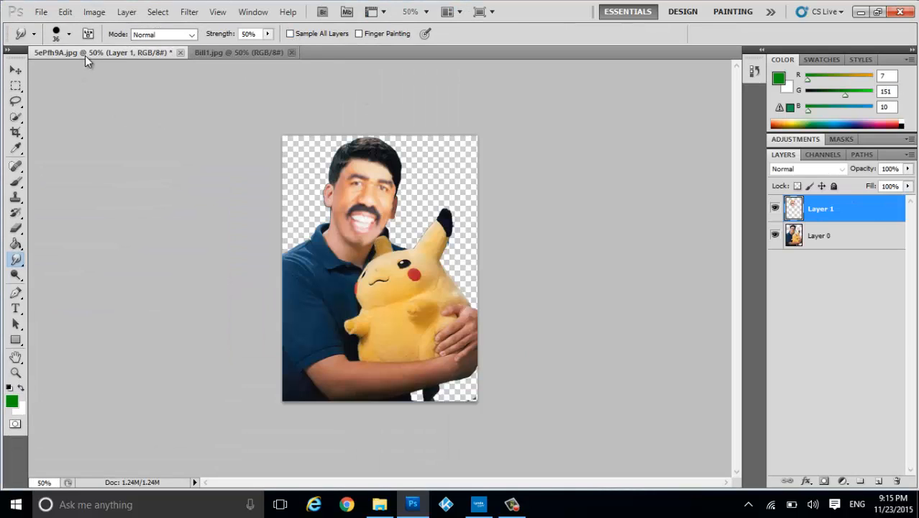
pyautogui.hotkey('ctrl', 'z')
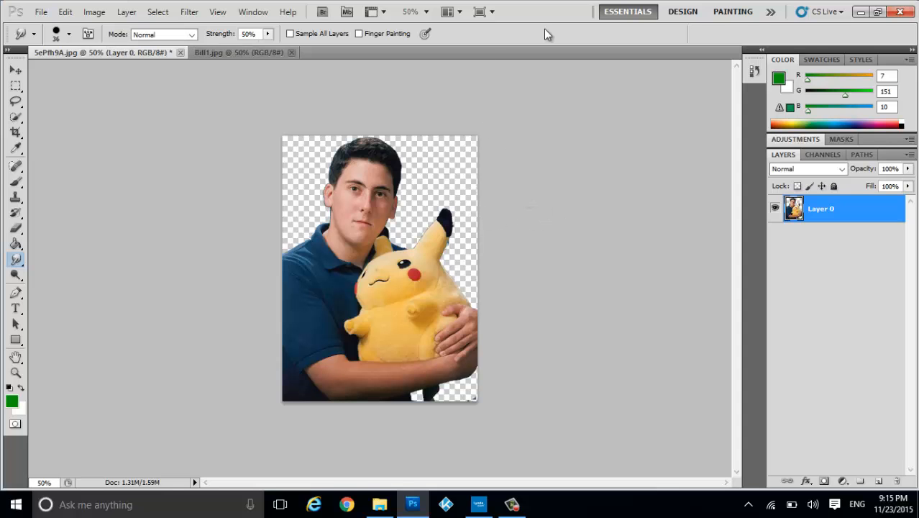
pyautogui.click(861, 13)
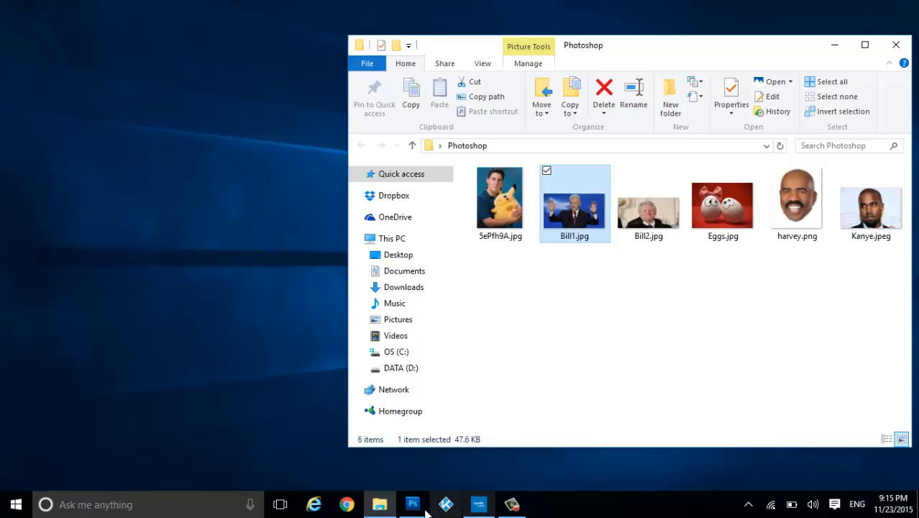
pyautogui.click(409, 506)
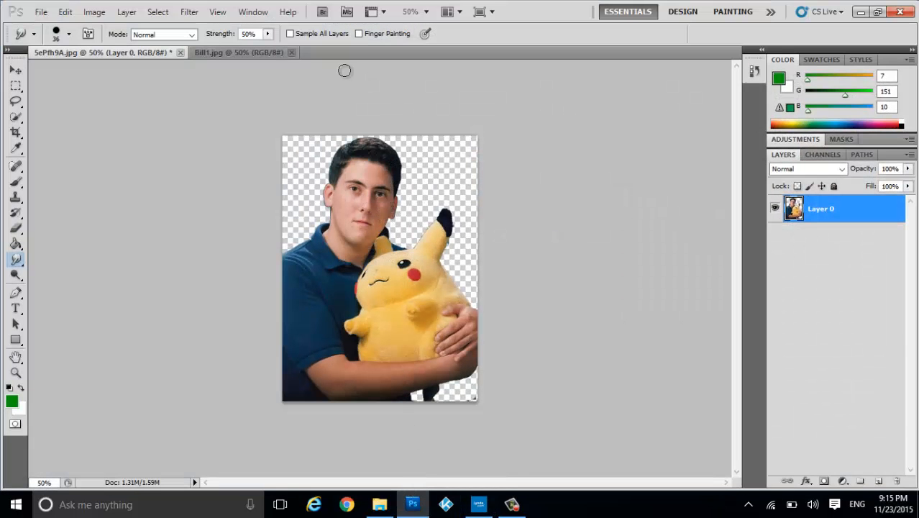
pyautogui.click(228, 50)
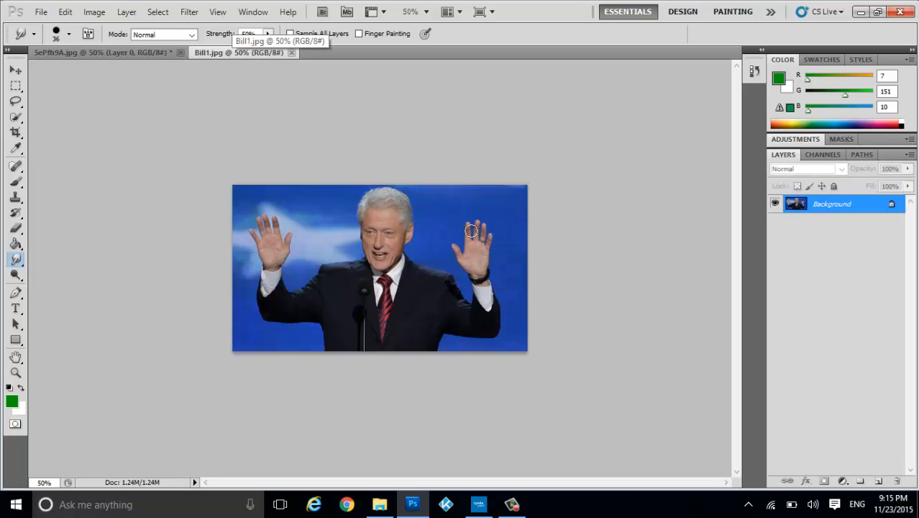
# Select the regular Eraser for the Bill1.jpg photo and set its hard round brush to 13 px.
pyautogui.hotkey('ctrl', '+')
pyautogui.hotkey('ctrl', '+')
pyautogui.hotkey('ctrl', '+')
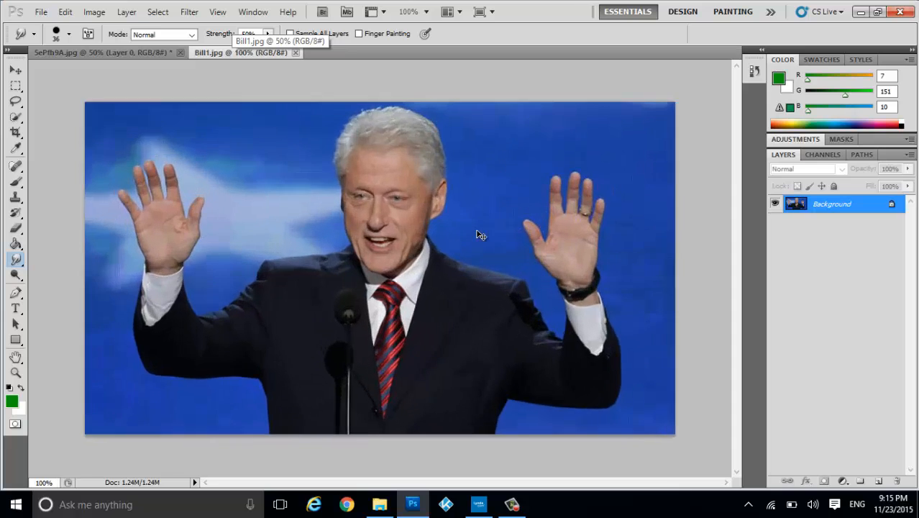
pyautogui.scroll(3, 495, 273)
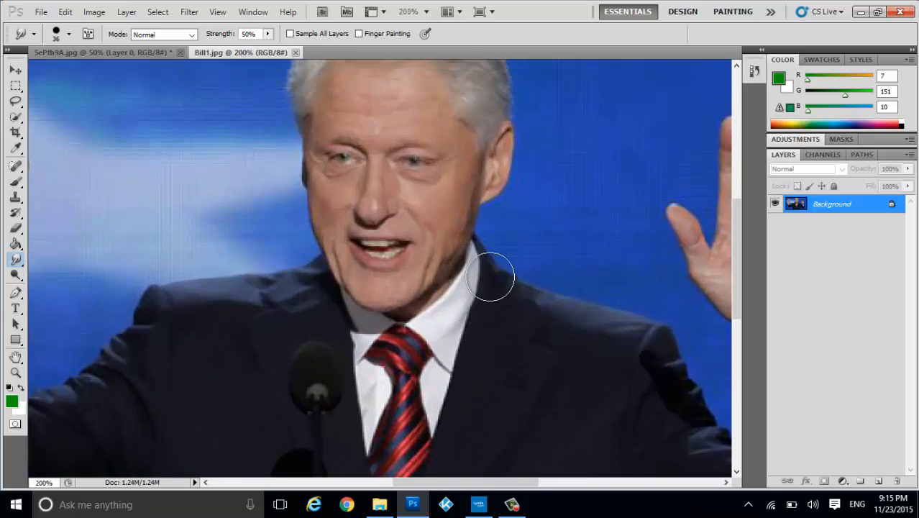
pyautogui.scroll(2, 425, 221)
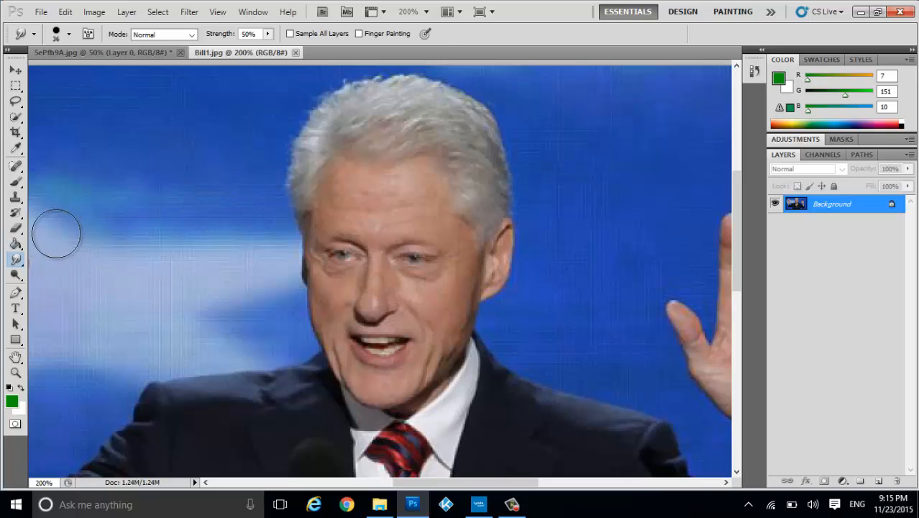
pyautogui.click(17, 228)
pyautogui.rightClick(17, 229)
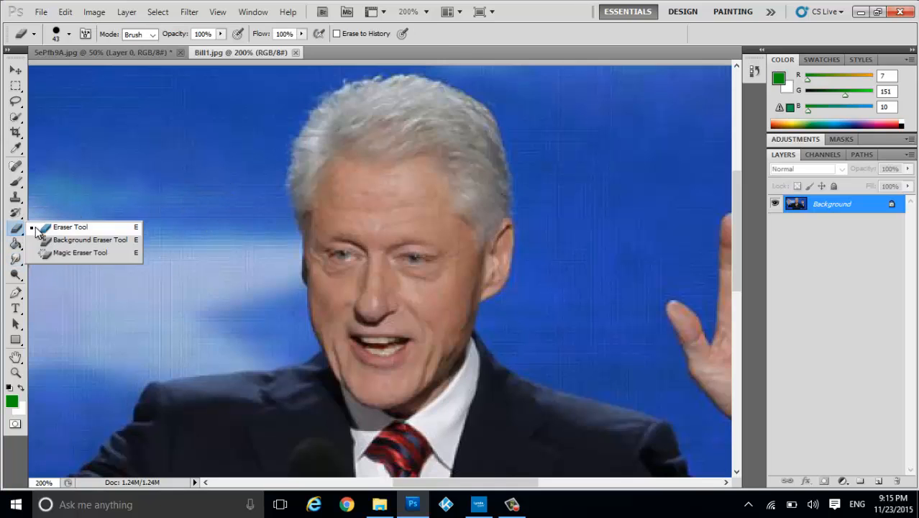
pyautogui.click(37, 227)
pyautogui.click(69, 34)
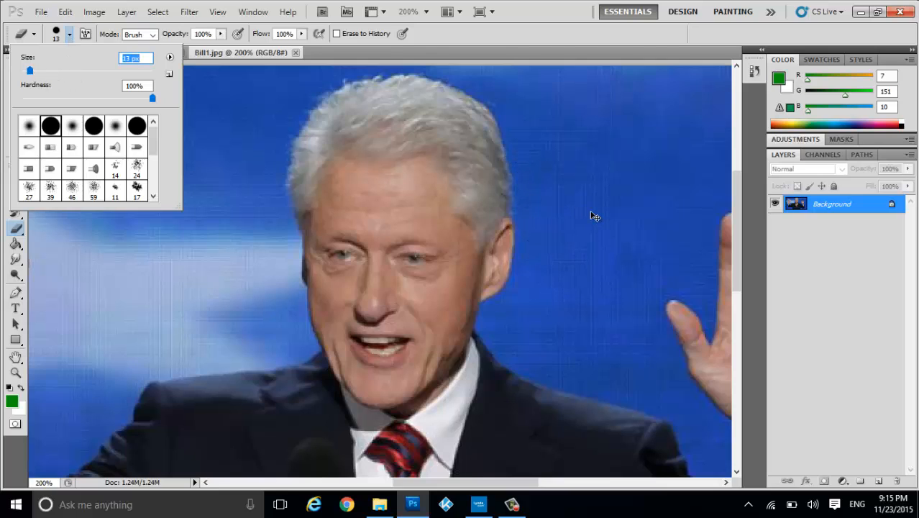
pyautogui.press('Escape')
# Try erasing a strip of blue background beside the man's cheek with the Eraser, and undo the stroke.
pyautogui.hotkey('ctrl', '+')
pyautogui.hotkey('ctrl', '+')
pyautogui.hotkey('ctrl', '+')
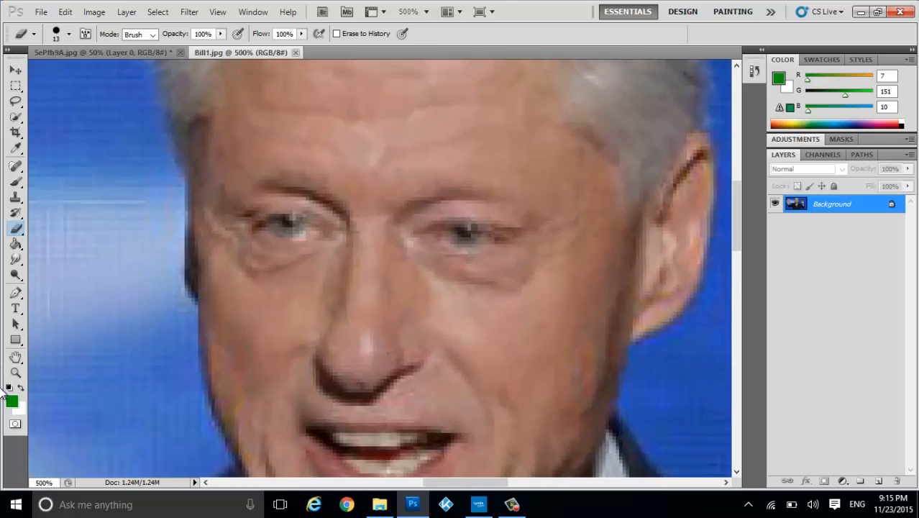
pyautogui.moveTo(166, 206)
pyautogui.mouseDown()
pyautogui.moveTo(163, 281)
pyautogui.moveTo(177, 377)
pyautogui.mouseUp()
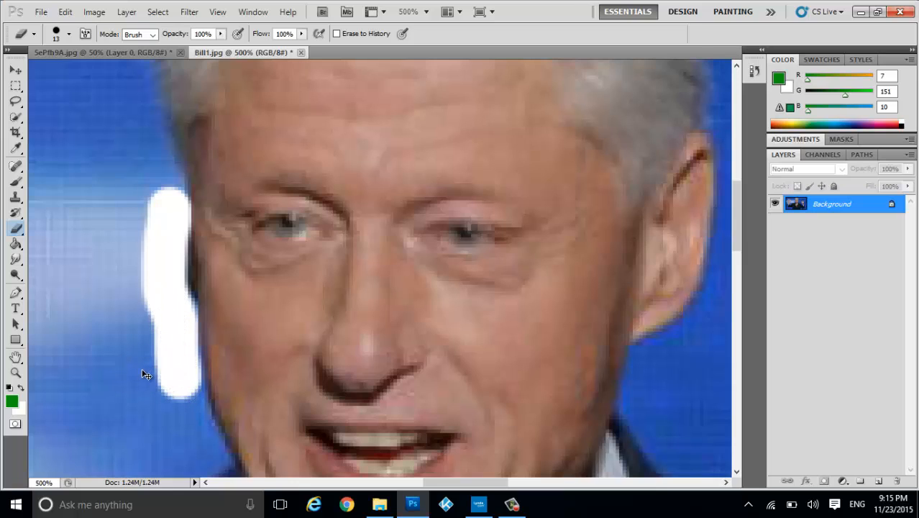
pyautogui.hotkey('ctrl', 'z')
# Erase the man's dark suit jacket with the Magic Eraser.
pyautogui.hotkey('ctrl', '-')
pyautogui.hotkey('ctrl', '-')
pyautogui.hotkey('ctrl', '-')
pyautogui.hotkey('ctrl', '-')
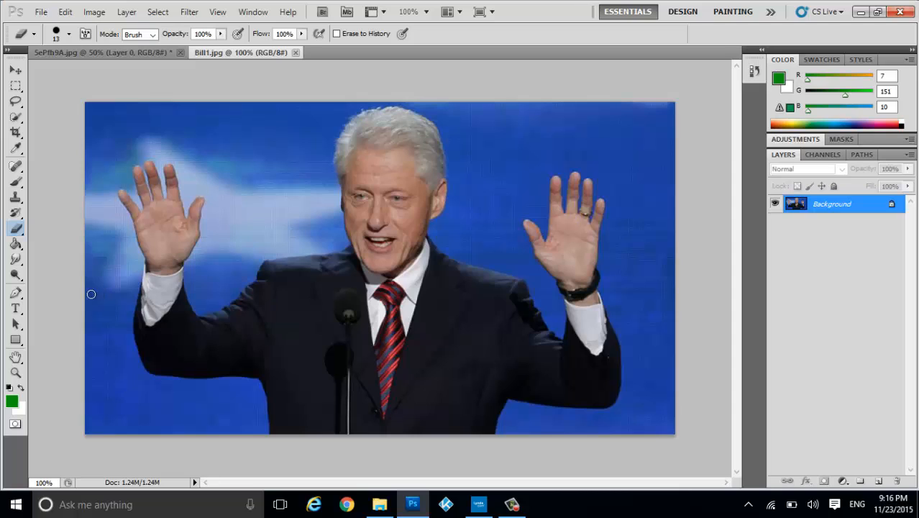
pyautogui.click(10, 232)
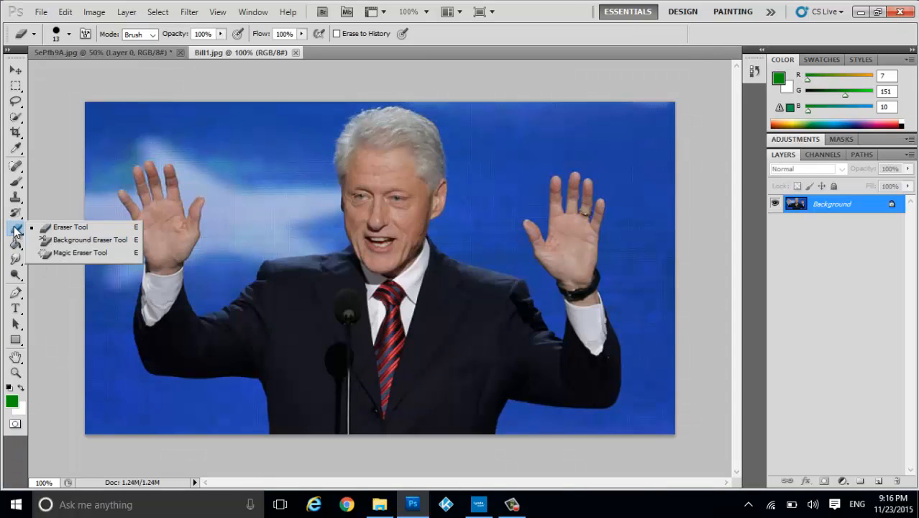
pyautogui.click(64, 256)
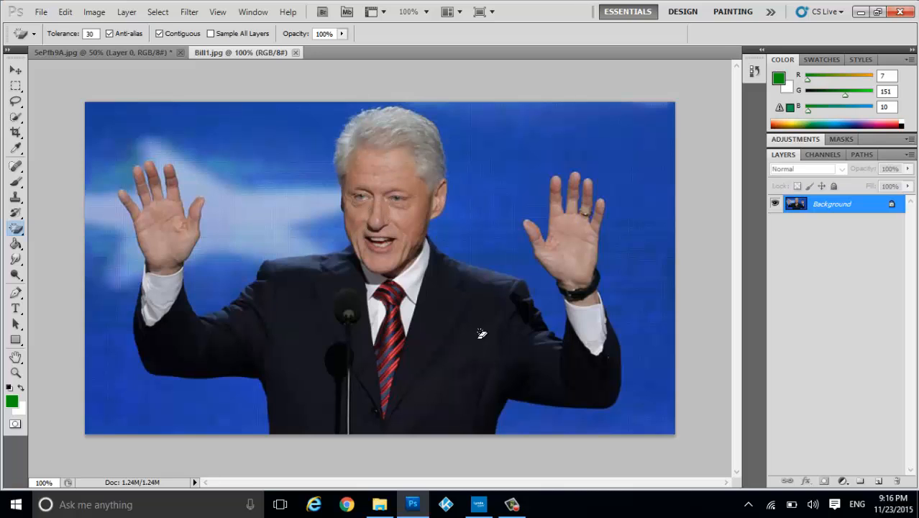
pyautogui.click(474, 368)
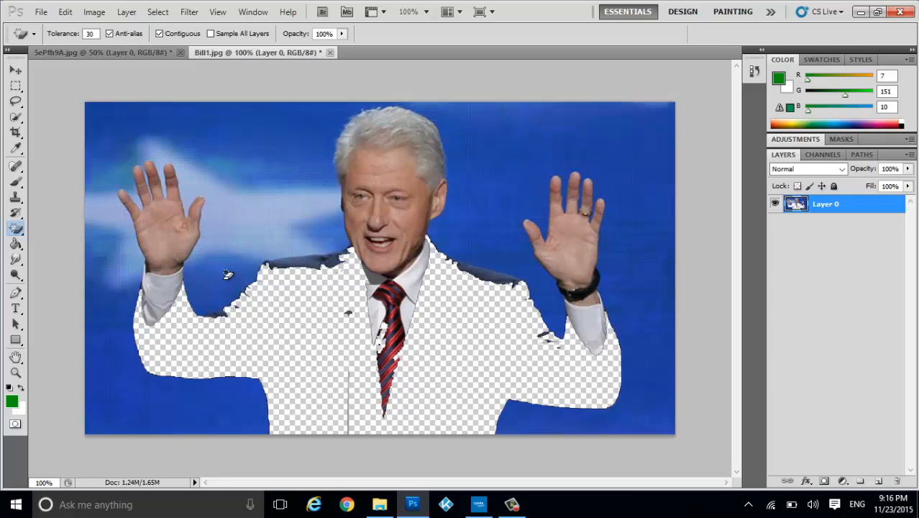
# Erase the collar and neck area along the man's jaw and chin with the regular 13 px Eraser.
pyautogui.rightClick(19, 231)
pyautogui.click(49, 227)
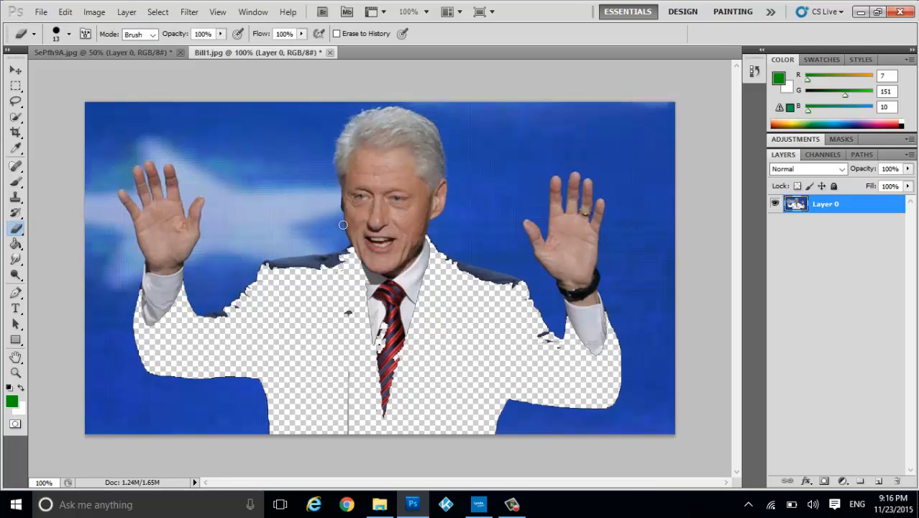
pyautogui.hotkey('ctrl', '+')
pyautogui.hotkey('ctrl', '+')
pyautogui.hotkey('ctrl', '+')
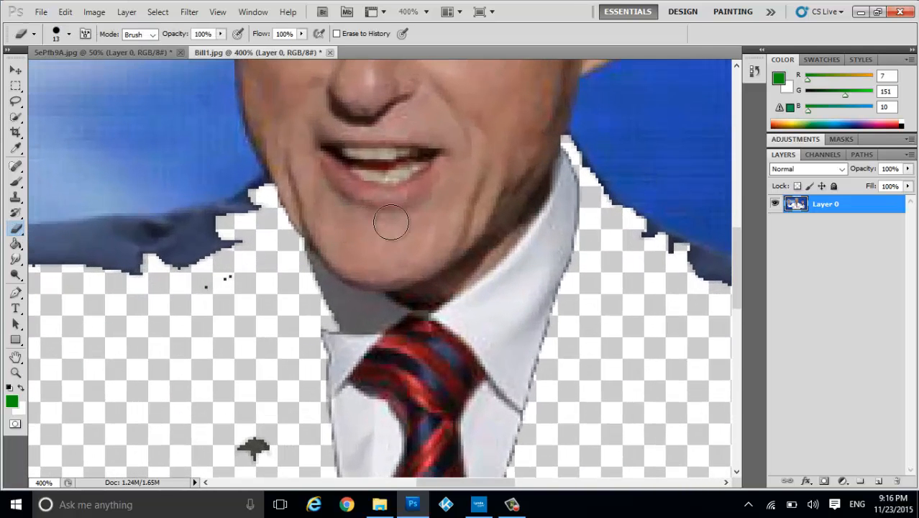
pyautogui.moveTo(213, 120)
pyautogui.mouseDown()
pyautogui.moveTo(317, 284)
pyautogui.moveTo(334, 298)
pyautogui.moveTo(397, 309)
pyautogui.moveTo(457, 287)
pyautogui.moveTo(499, 256)
pyautogui.moveTo(573, 167)
pyautogui.moveTo(589, 119)
pyautogui.mouseUp()
# Erase the background along the man's visible ear and down the opposite temple and cheek.
pyautogui.scroll(3, 589, 118)
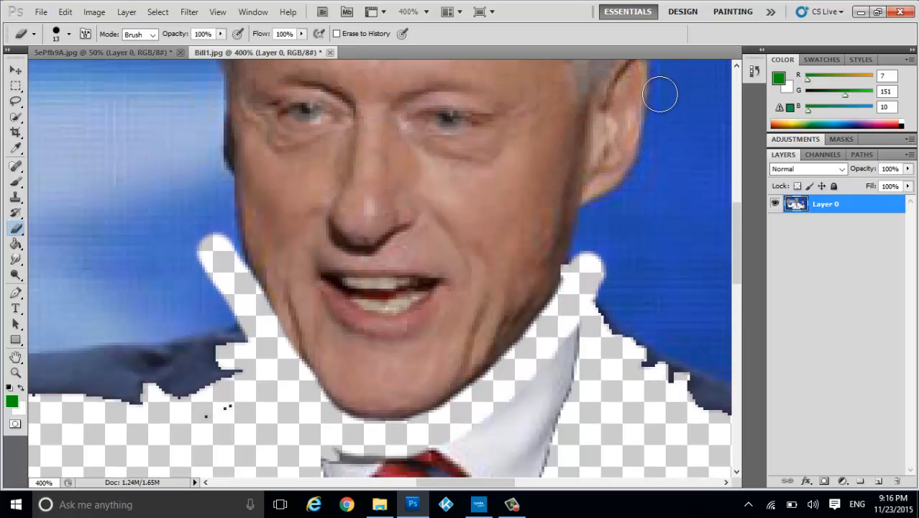
pyautogui.moveTo(661, 94)
pyautogui.mouseDown()
pyautogui.moveTo(660, 151)
pyautogui.moveTo(640, 198)
pyautogui.moveTo(628, 193)
pyautogui.moveTo(588, 229)
pyautogui.moveTo(574, 311)
pyautogui.mouseUp()
pyautogui.scroll(3, 170, 304)
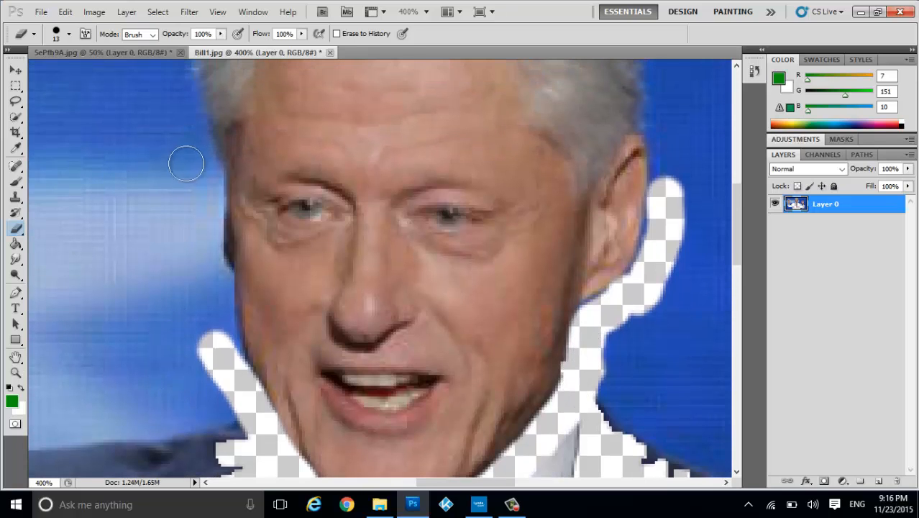
pyautogui.moveTo(209, 180)
pyautogui.mouseDown()
pyautogui.moveTo(207, 254)
pyautogui.moveTo(227, 374)
pyautogui.mouseUp()
# Erase the blue background along both sides of the man's hair, down to the already erased strips.
pyautogui.scroll(1, 129, 285)
pyautogui.scroll(1, 126, 276)
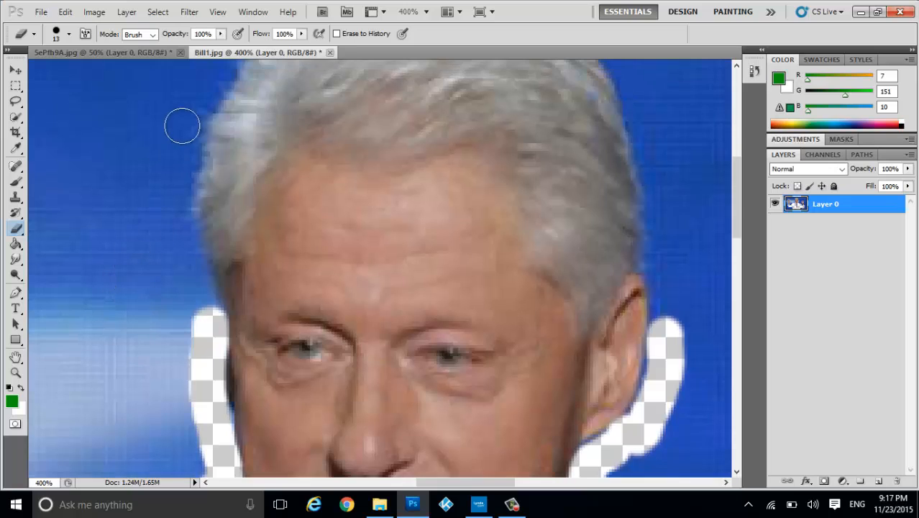
pyautogui.moveTo(185, 131)
pyautogui.mouseDown()
pyautogui.moveTo(168, 191)
pyautogui.moveTo(208, 312)
pyautogui.mouseUp()
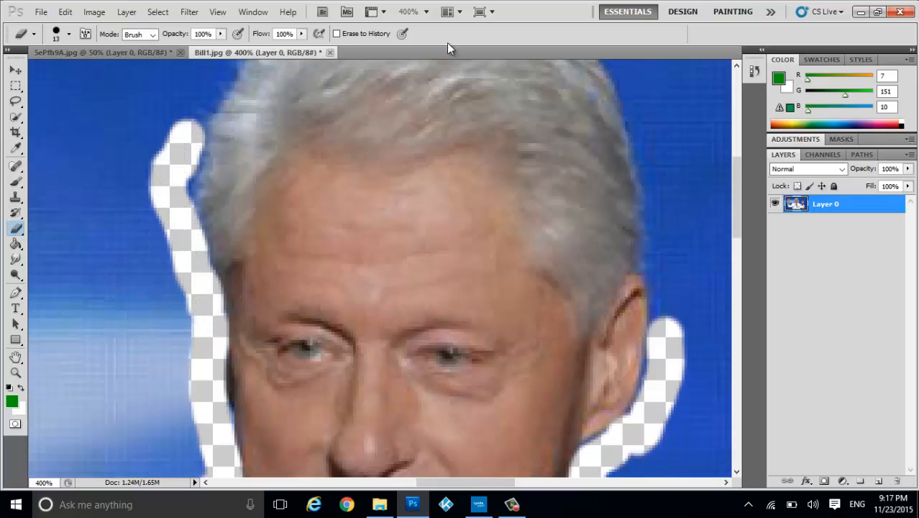
pyautogui.click(643, 119)
pyautogui.moveTo(642, 119)
pyautogui.mouseDown()
pyautogui.moveTo(660, 288)
pyautogui.moveTo(669, 316)
pyautogui.moveTo(687, 317)
pyautogui.mouseUp()
# Erase the background around the top of the man's hair to close the erased outline around the head.
pyautogui.scroll(5, 644, 226)
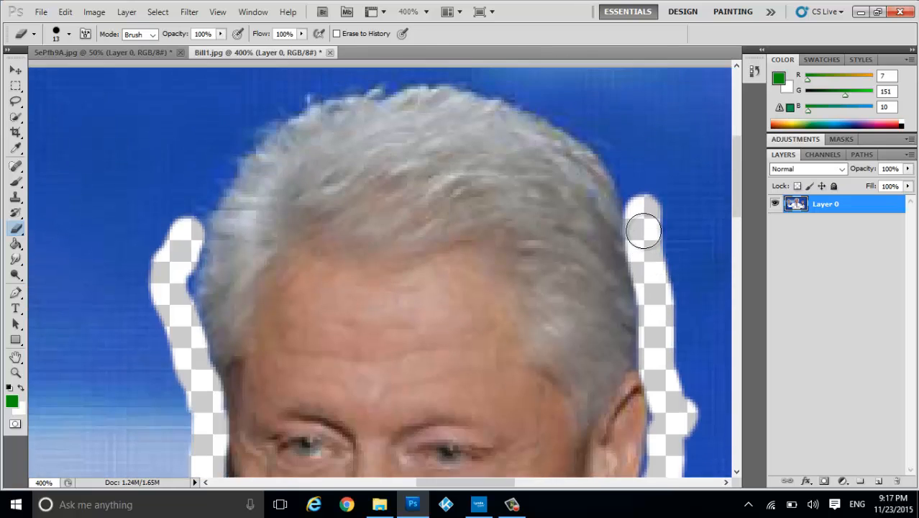
pyautogui.moveTo(519, 151); pyautogui.dragTo(651, 282)
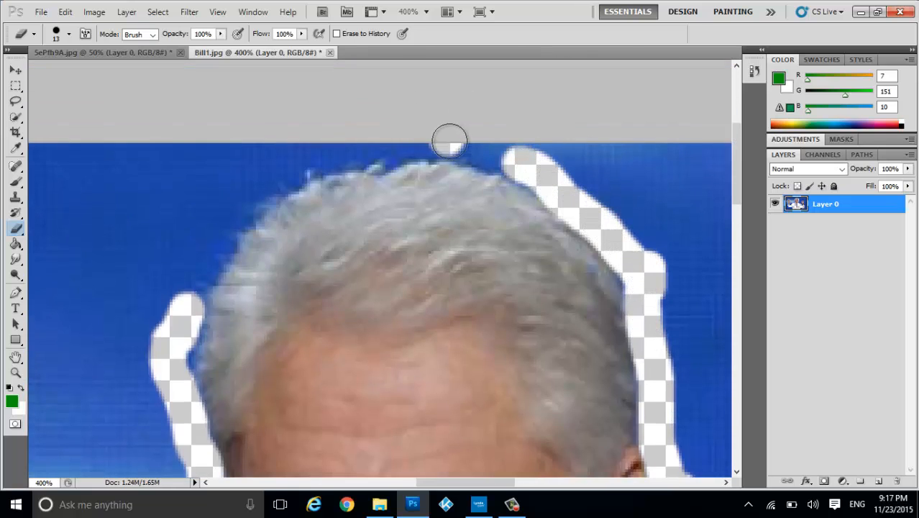
pyautogui.moveTo(450, 137); pyautogui.dragTo(507, 154)
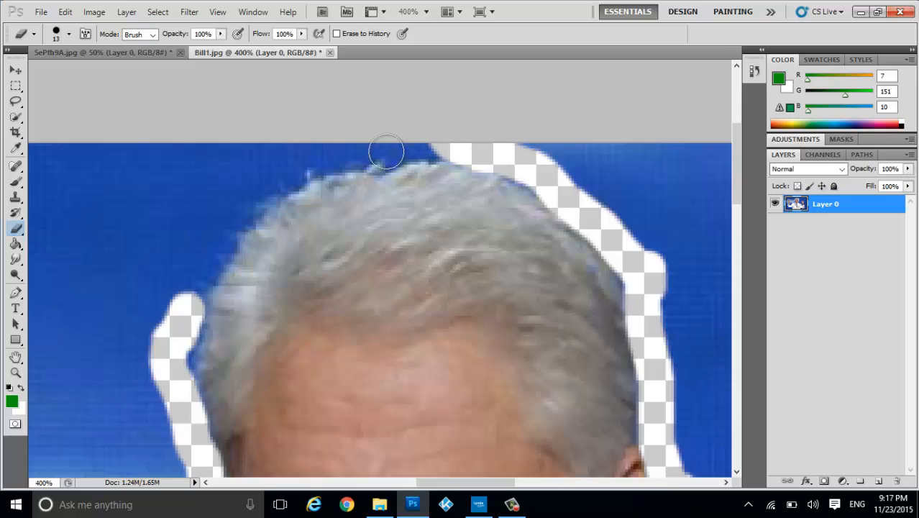
pyautogui.moveTo(384, 144)
pyautogui.mouseDown()
pyautogui.moveTo(447, 137)
pyautogui.moveTo(340, 140)
pyautogui.moveTo(357, 151)
pyautogui.moveTo(316, 158)
pyautogui.moveTo(251, 202)
pyautogui.moveTo(177, 322)
pyautogui.mouseUp()
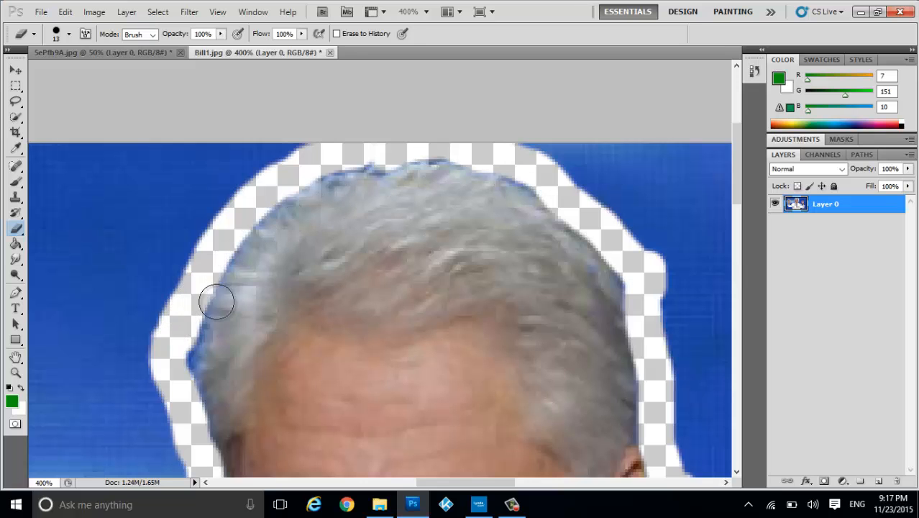
# Widen the erased band around the man's head and below his chin in Bill1.jpg with a 55 px Eraser.
pyautogui.scroll(-2, 216, 295)
pyautogui.hotkey('ctrl', '-')
pyautogui.hotkey('ctrl', '-')
pyautogui.hotkey('ctrl', '-')
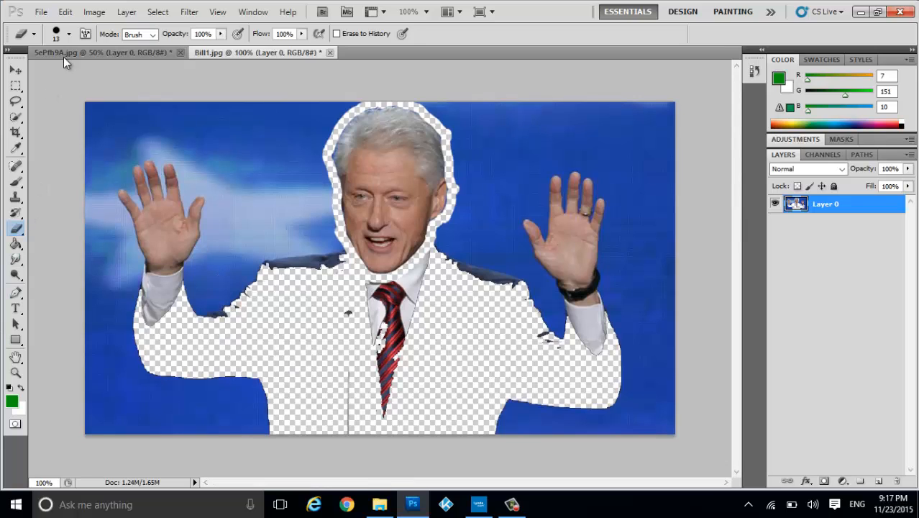
pyautogui.click(69, 34)
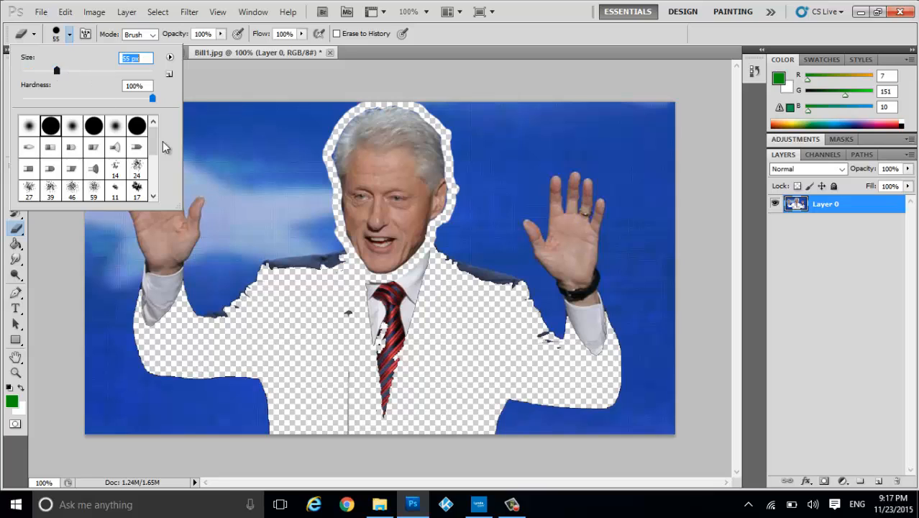
pyautogui.click(335, 261)
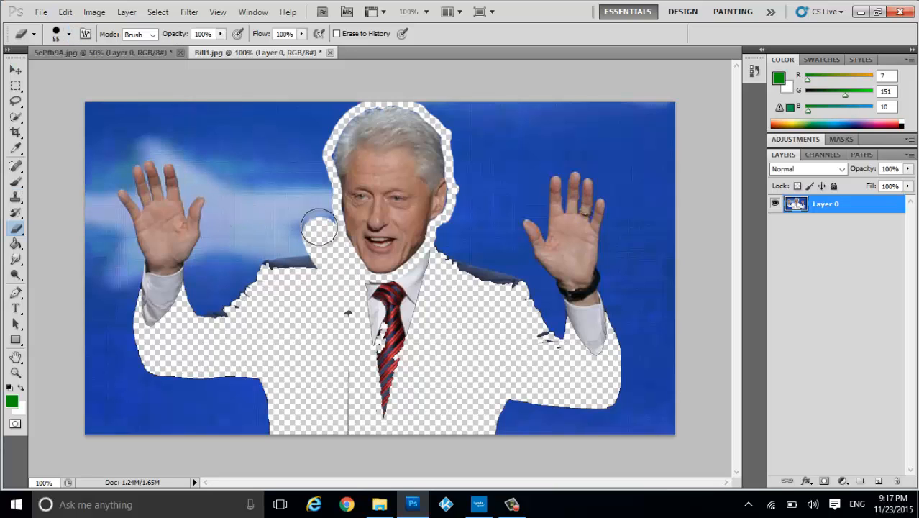
pyautogui.moveTo(319, 228)
pyautogui.mouseDown()
pyautogui.moveTo(314, 134)
pyautogui.moveTo(347, 95)
pyautogui.moveTo(417, 89)
pyautogui.moveTo(438, 95)
pyautogui.moveTo(462, 126)
pyautogui.moveTo(467, 220)
pyautogui.moveTo(429, 280)
pyautogui.moveTo(342, 293)
pyautogui.mouseUp()
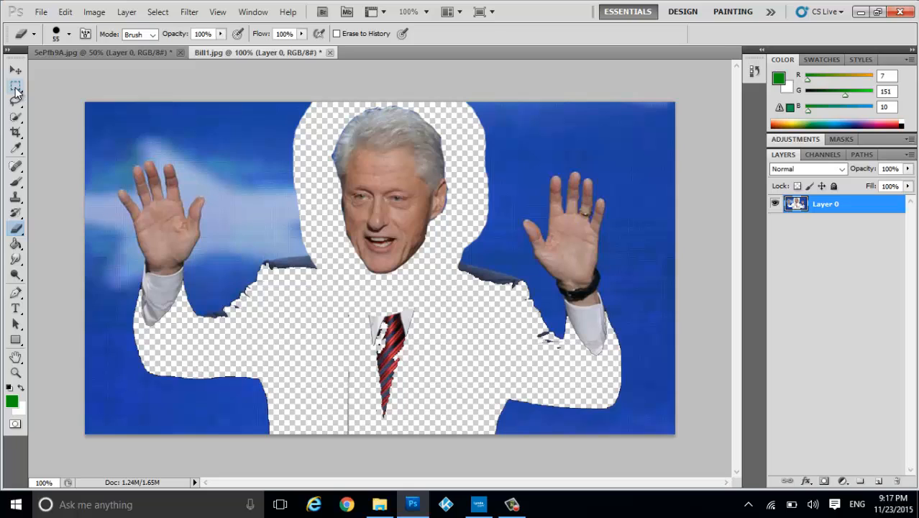
# Select the cut-out head in Bill1.jpg with a rectangular marquee.
pyautogui.moveTo(16, 88); pyautogui.dragTo(52, 85)
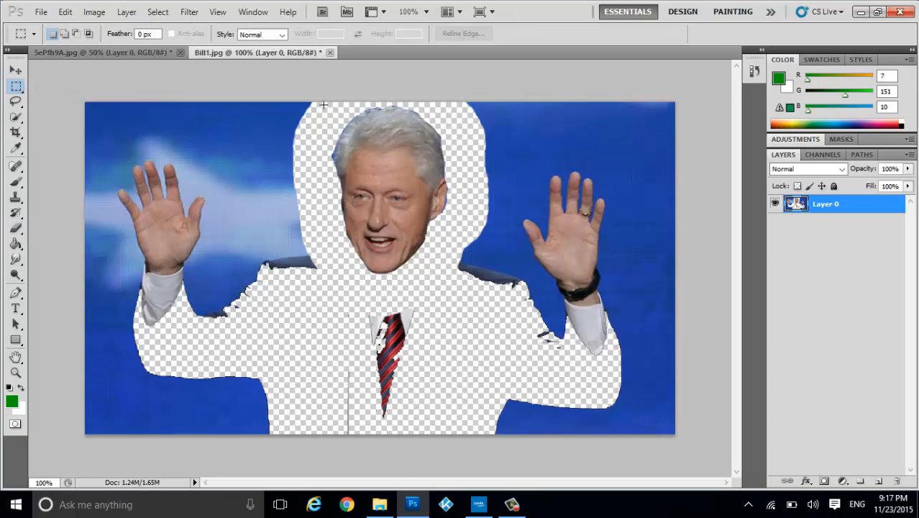
pyautogui.moveTo(333, 160); pyautogui.dragTo(453, 276)
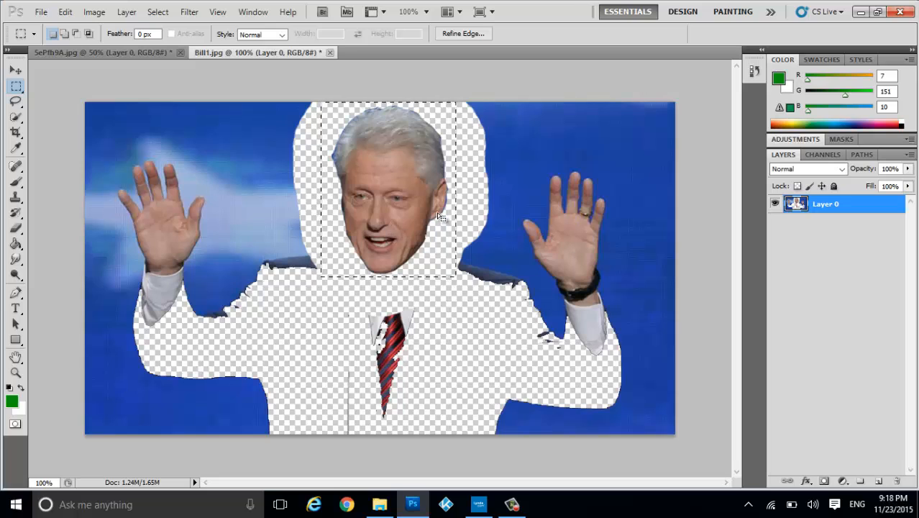
pyautogui.click(94, 12)
pyautogui.click(101, 147)
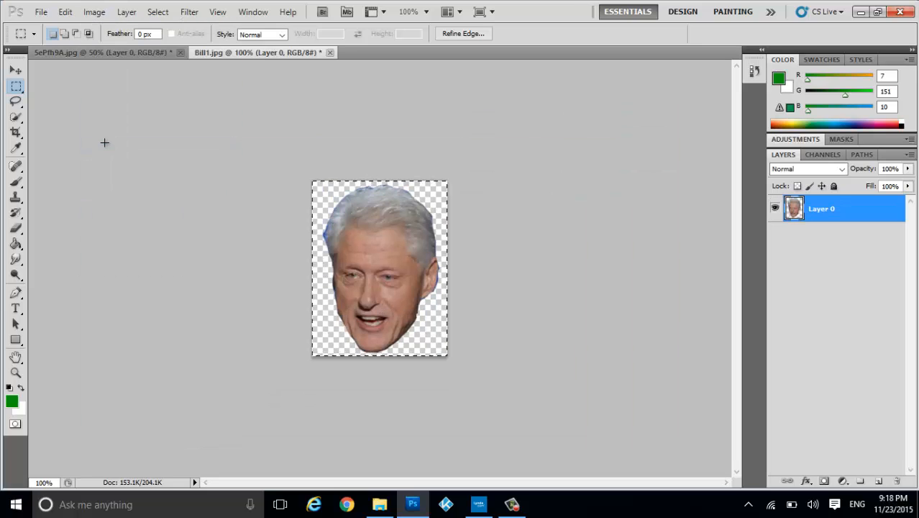
pyautogui.hotkey('ctrl', 'z')
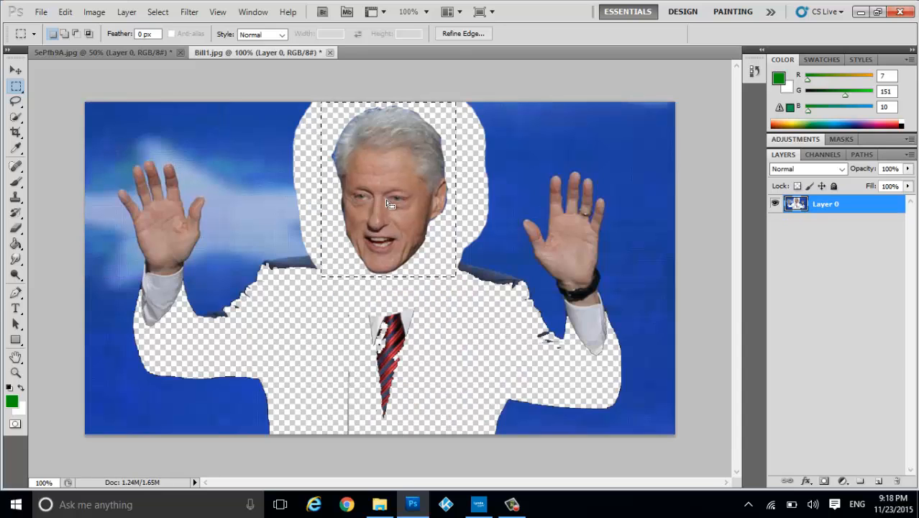
# Copy the selected head and paste it into 5ePfh9A.jpg as a new layer.
pyautogui.click(64, 13)
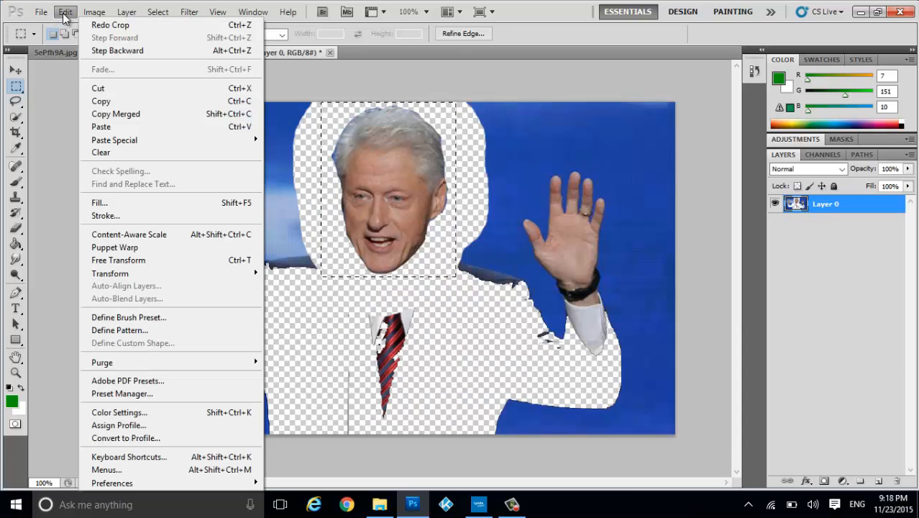
pyautogui.click(103, 97)
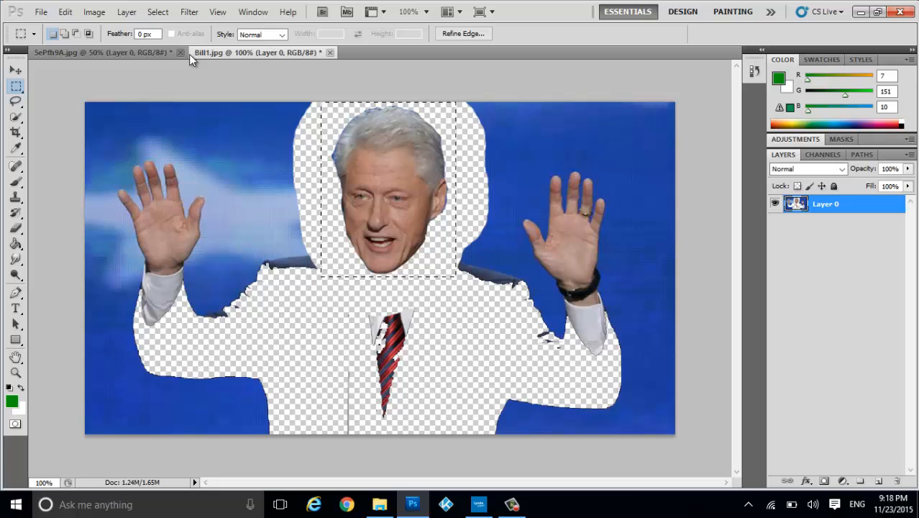
pyautogui.click(135, 50)
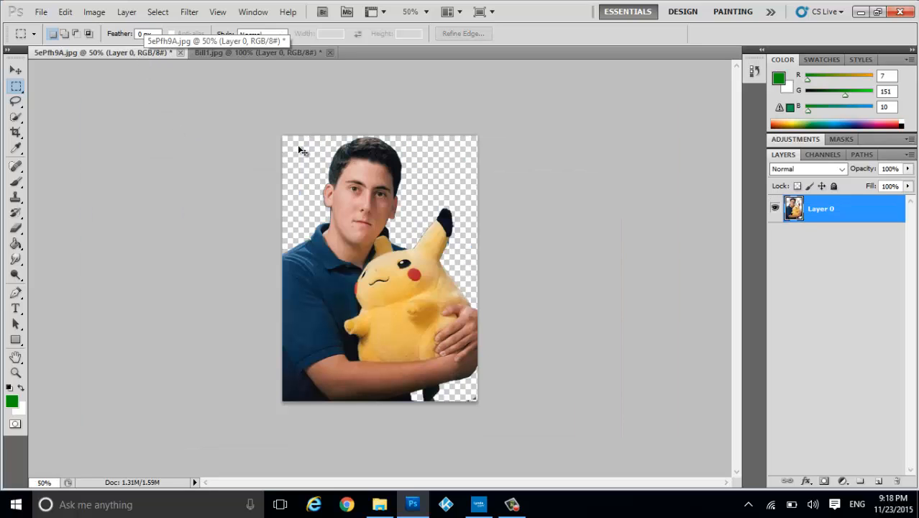
pyautogui.click(65, 12)
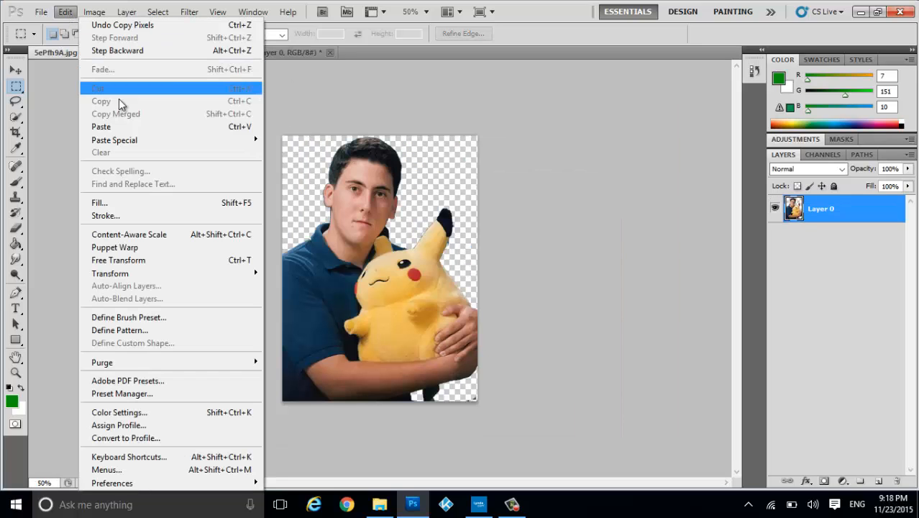
pyautogui.click(121, 127)
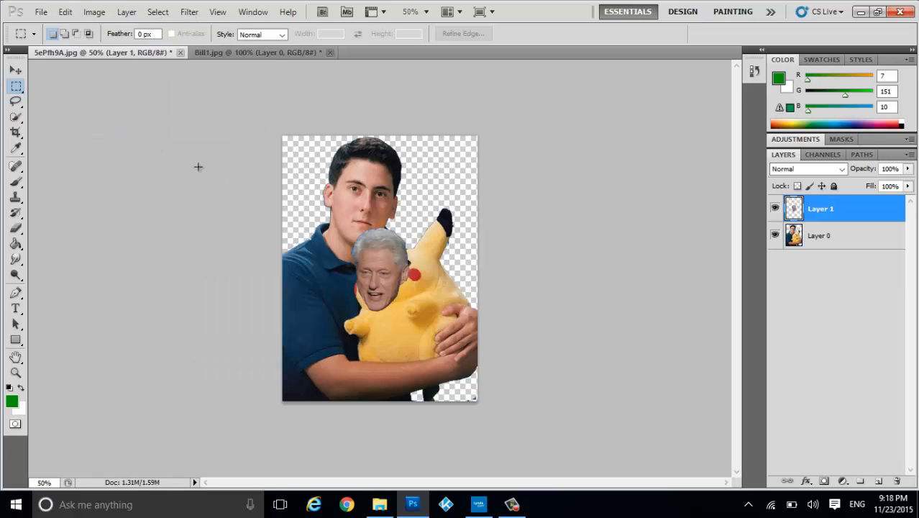
# Move the pasted head over the portrait man's face and flip it horizontally with Free Transform.
pyautogui.click(15, 70)
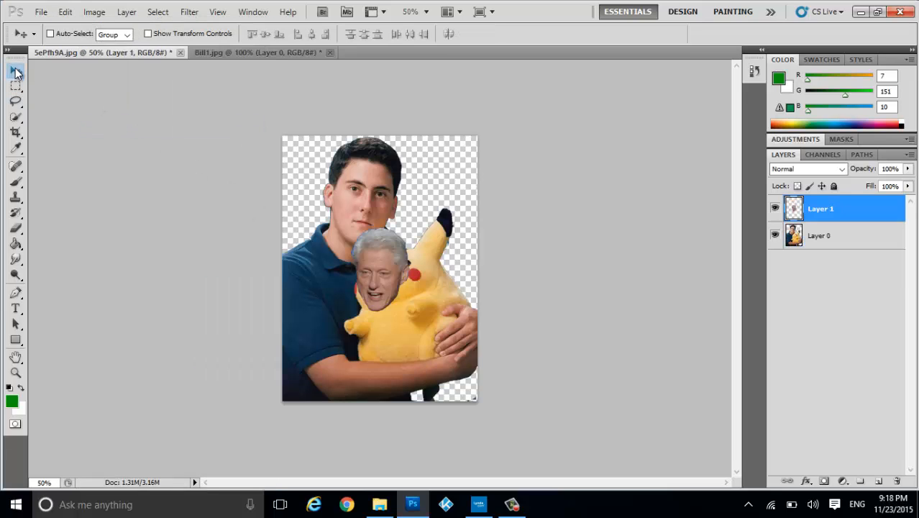
pyautogui.moveTo(389, 263); pyautogui.dragTo(368, 189)
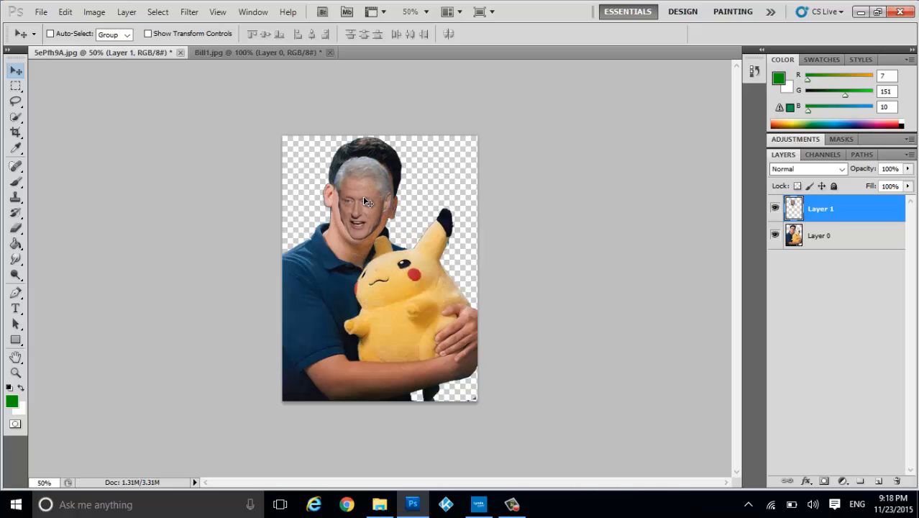
pyautogui.click(70, 16)
pyautogui.click(141, 260)
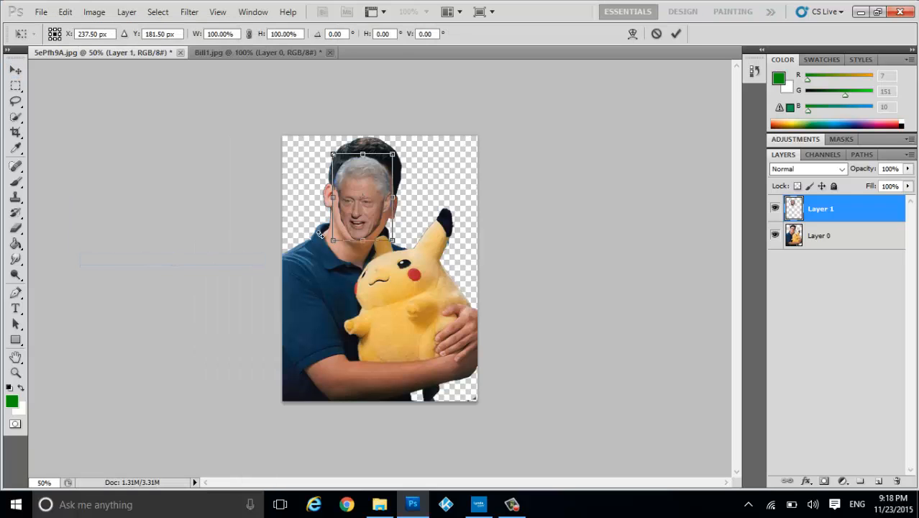
pyautogui.rightClick(372, 190)
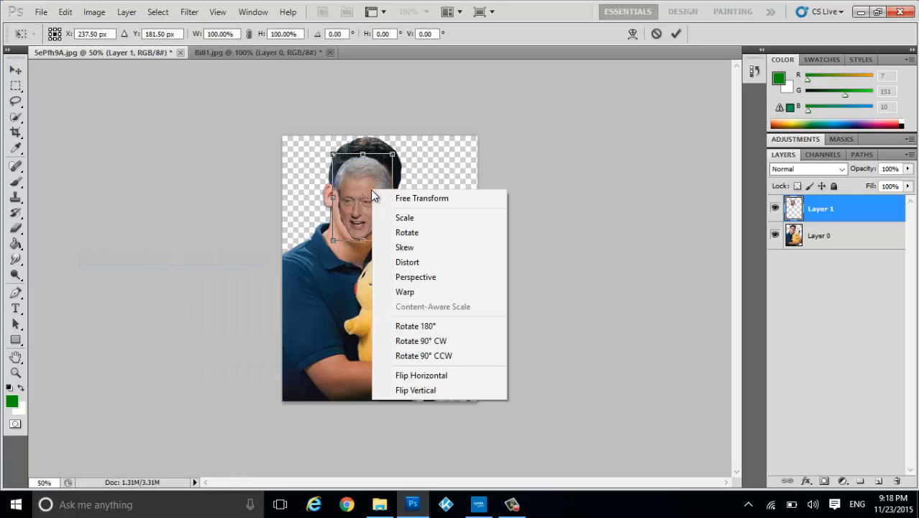
pyautogui.click(428, 376)
# Scale the pasted head to about 142% width and 146% height, rotate it about 4.5°, fit it over the original head and apply the transform.
pyautogui.moveTo(384, 233); pyautogui.dragTo(378, 214)
pyautogui.moveTo(410, 258); pyautogui.dragTo(405, 253)
pyautogui.moveTo(311, 120); pyautogui.dragTo(318, 117)
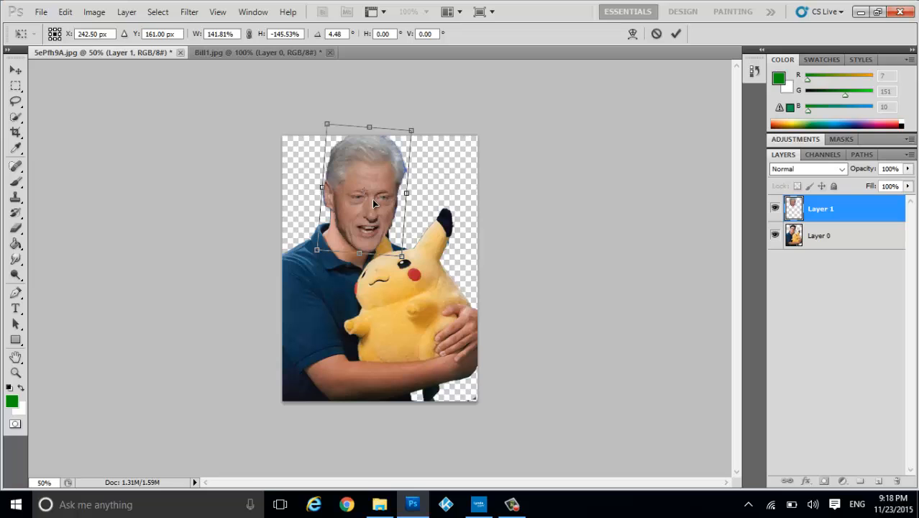
pyautogui.moveTo(373, 200); pyautogui.dragTo(373, 199)
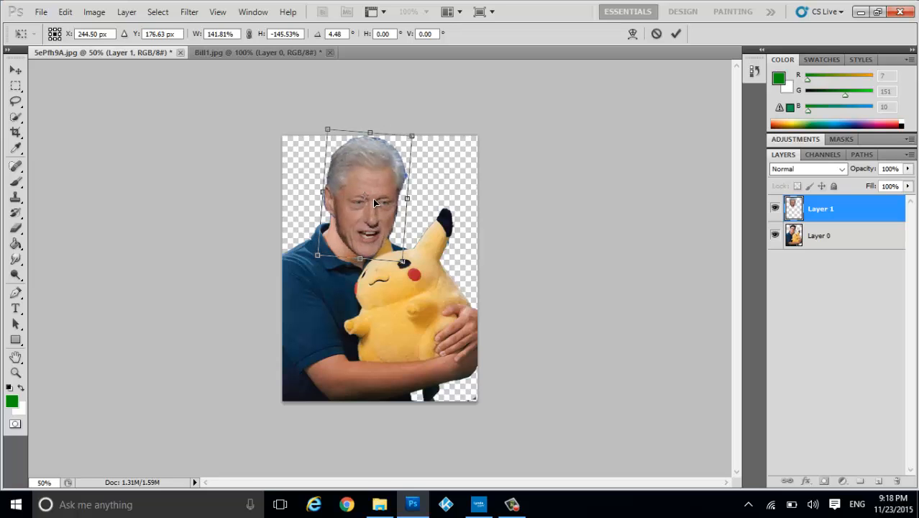
pyautogui.click(14, 71)
pyautogui.click(221, 203)
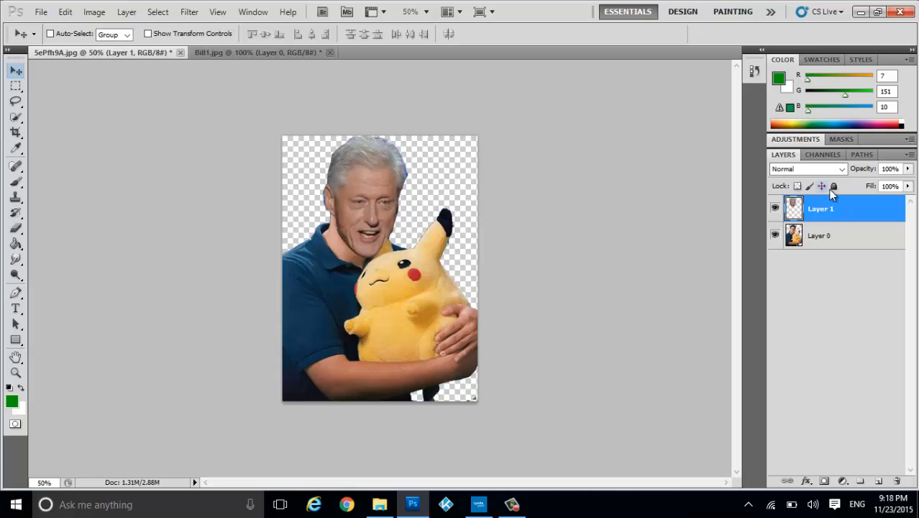
# With the pasted head temporarily hidden, erase the portrait man's original head down to the mouth on Layer 0.
pyautogui.click(775, 209)
pyautogui.click(775, 215)
pyautogui.click(775, 215)
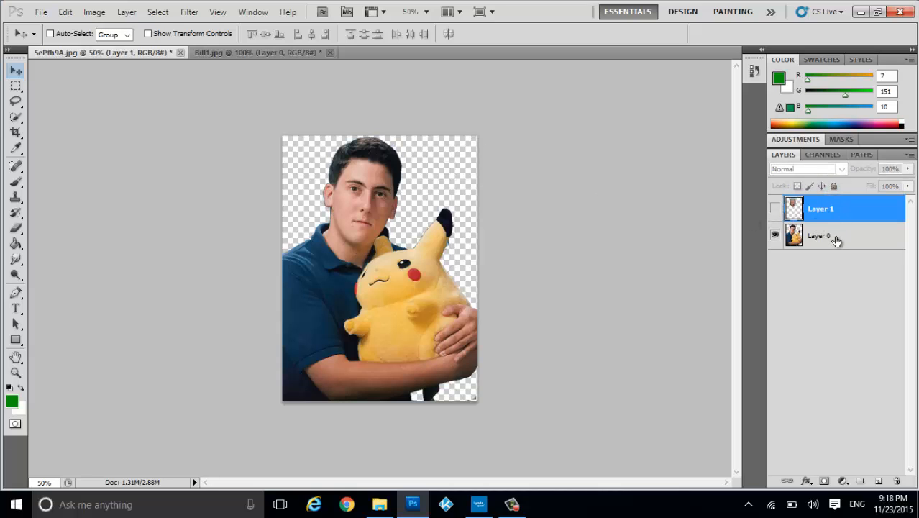
pyautogui.click(834, 236)
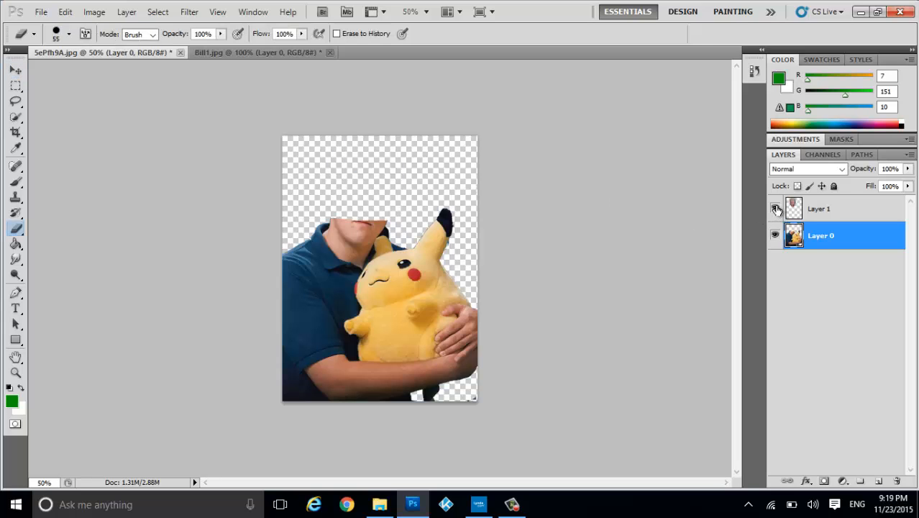
pyautogui.click(776, 208)
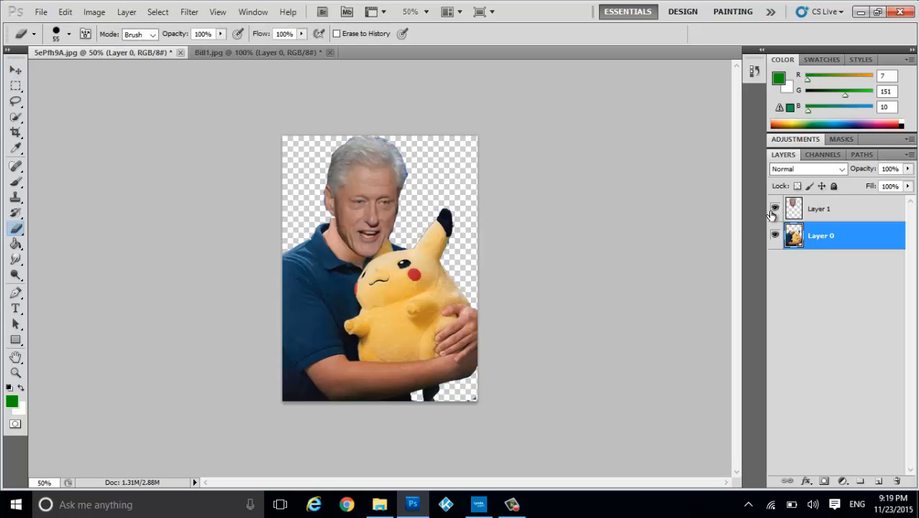
pyautogui.click(16, 70)
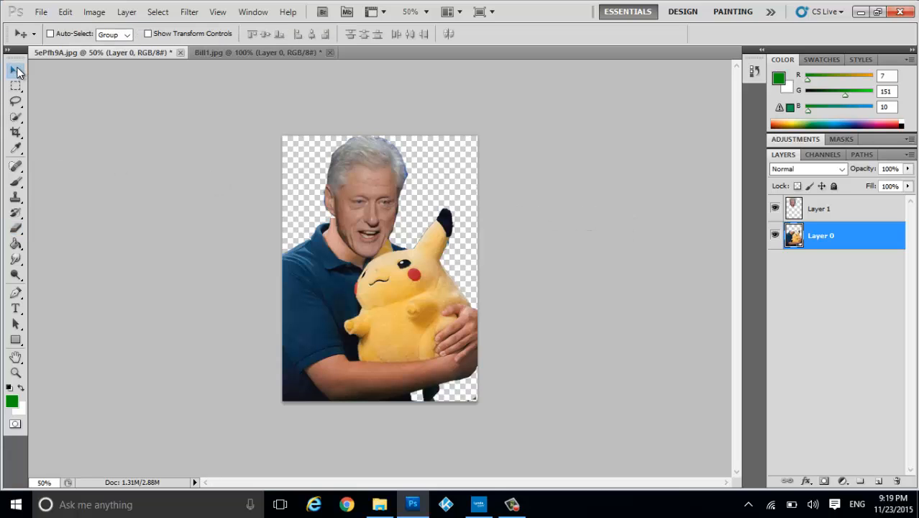
pyautogui.moveTo(357, 184); pyautogui.dragTo(358, 189)
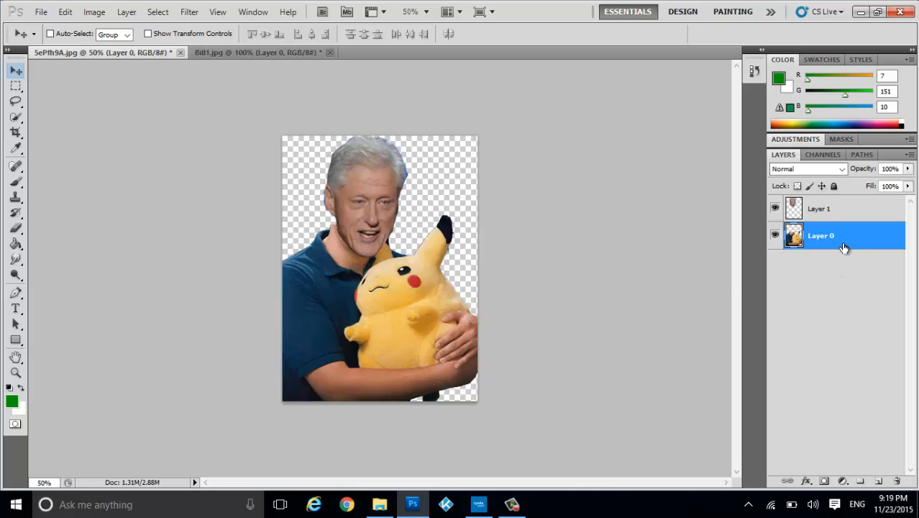
pyautogui.hotkey('ctrl', 'z')
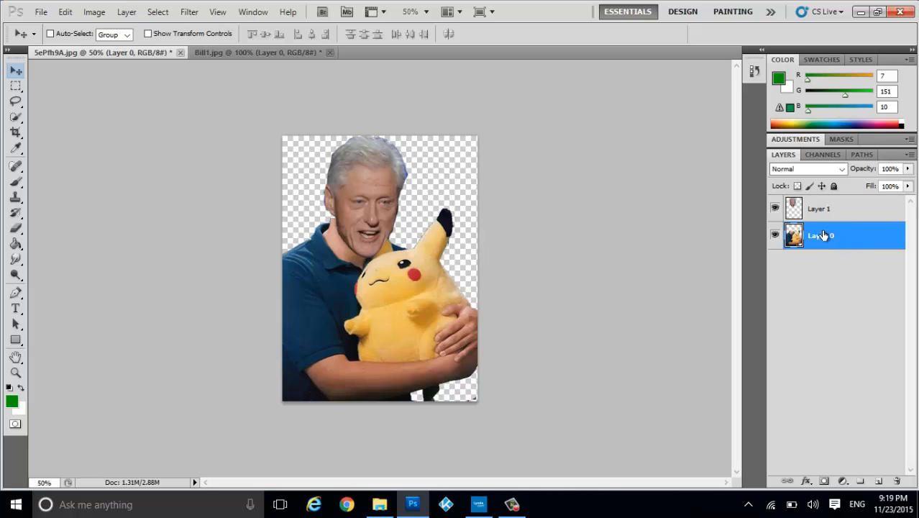
# Select the pasted head's layer and shift the head slightly down on the neck.
pyautogui.click(827, 213)
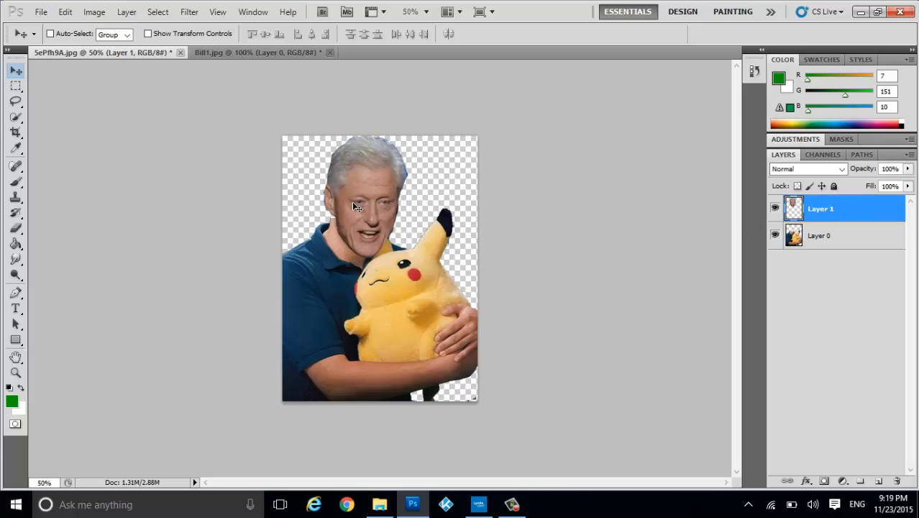
pyautogui.moveTo(353, 200); pyautogui.dragTo(353, 210)
pyautogui.hotkey('ctrl', 'z')
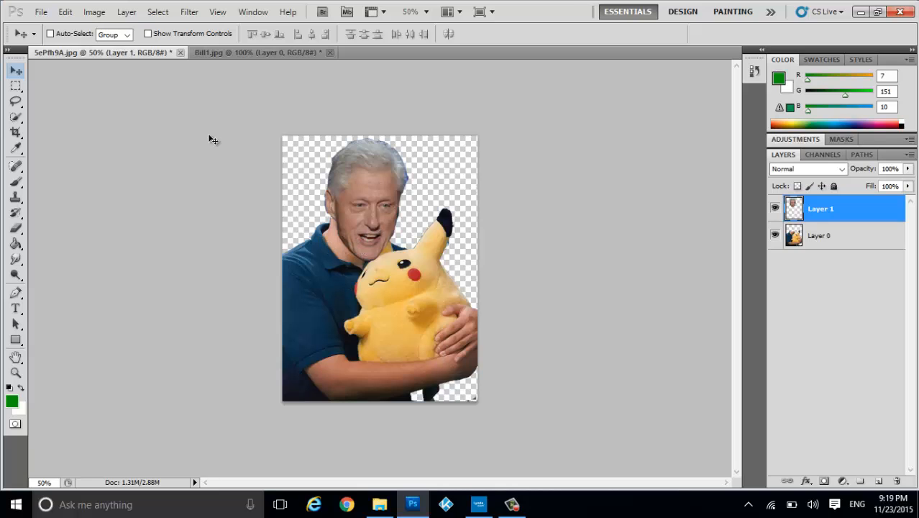
# Apply a Brightness/Contrast adjustment to the pasted head with brightness 39 and contrast 22.
pyautogui.click(94, 11)
pyautogui.moveTo(101, 49)
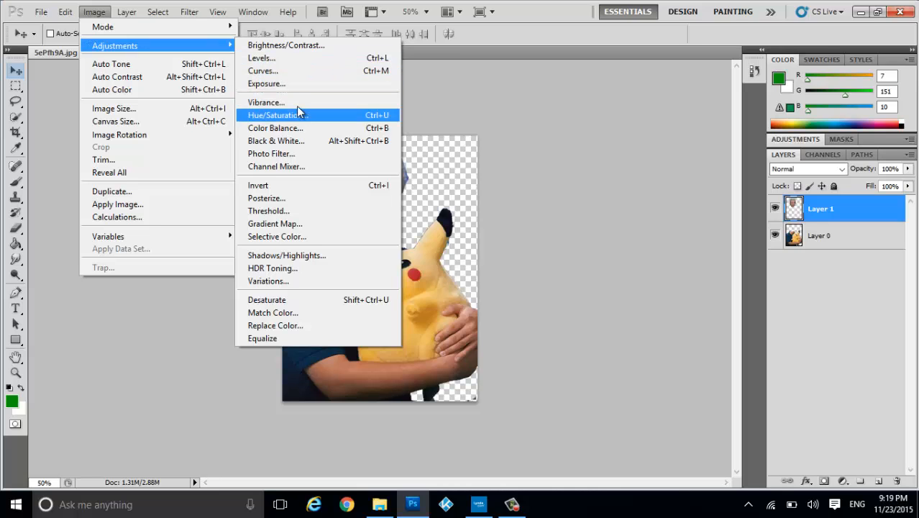
pyautogui.click(309, 46)
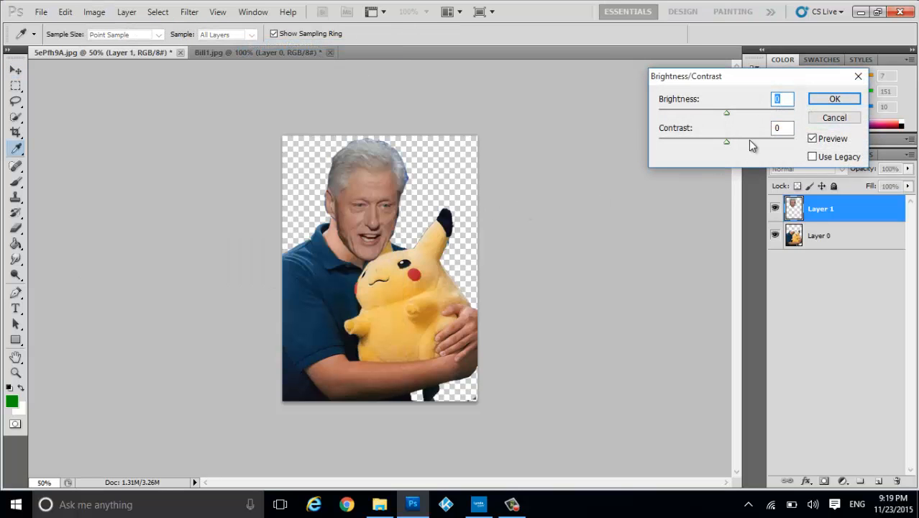
pyautogui.moveTo(729, 113); pyautogui.dragTo(742, 145)
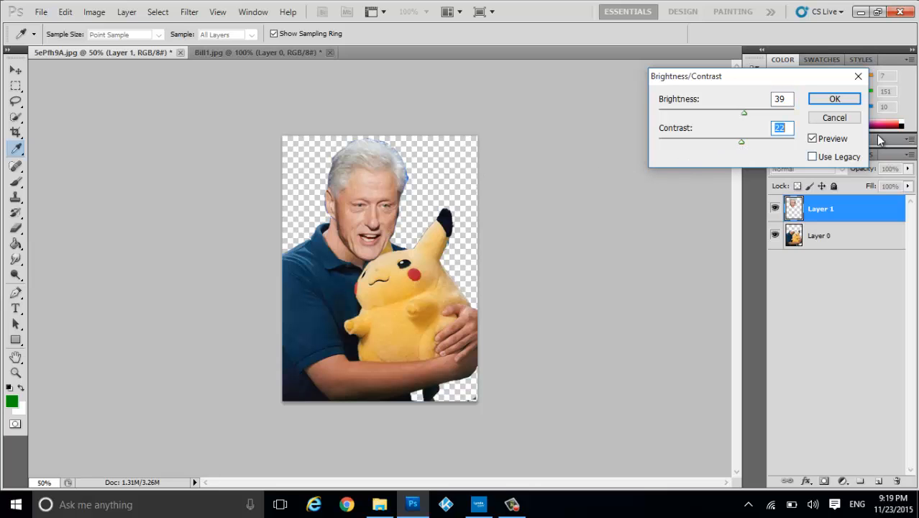
pyautogui.click(834, 99)
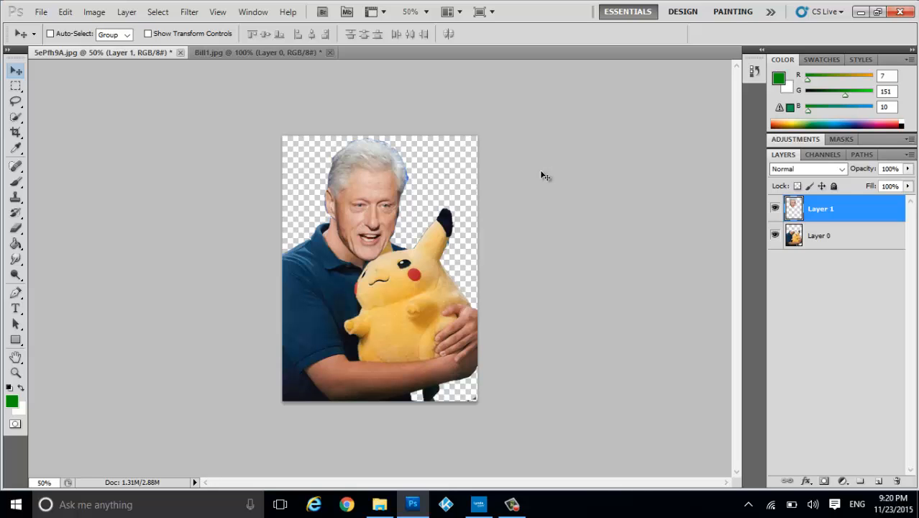
# Switch from the regular Eraser to the Magic Eraser tool.
pyautogui.click(18, 231)
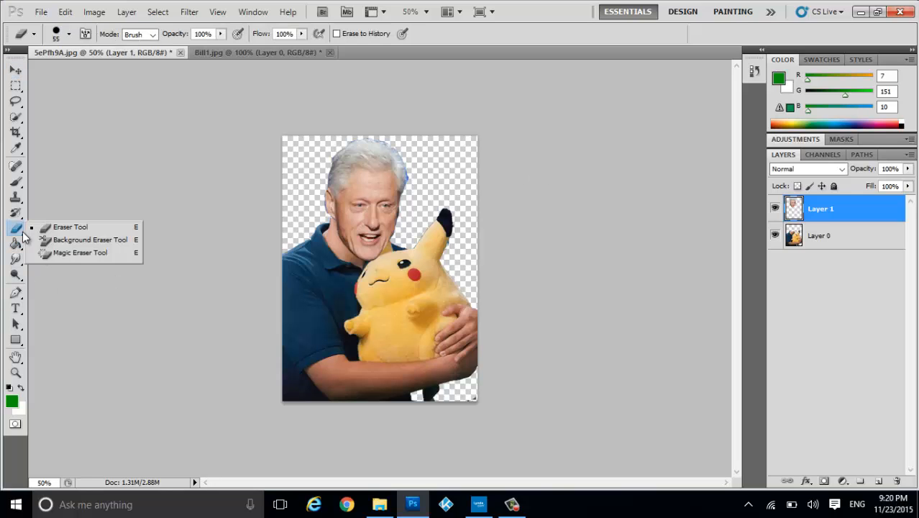
pyautogui.click(58, 252)
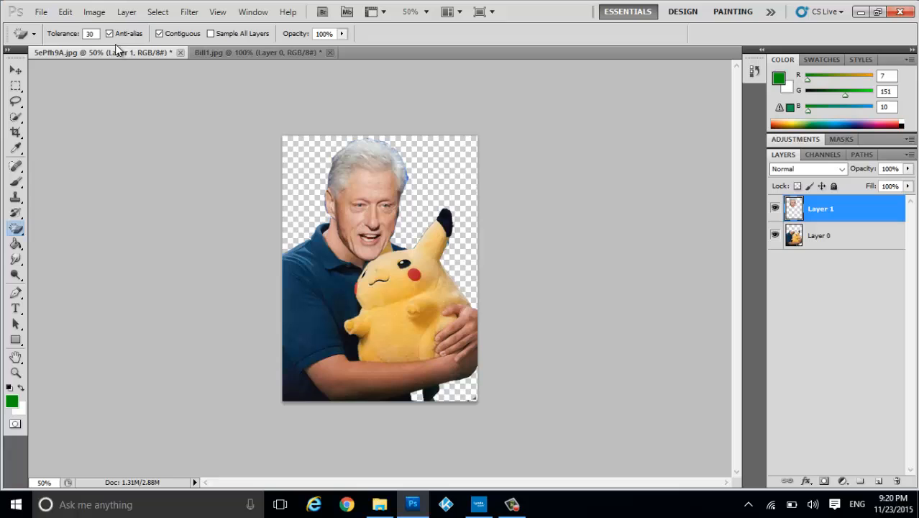
pyautogui.click(78, 34)
pyautogui.moveTo(839, 240); pyautogui.dragTo(840, 210)
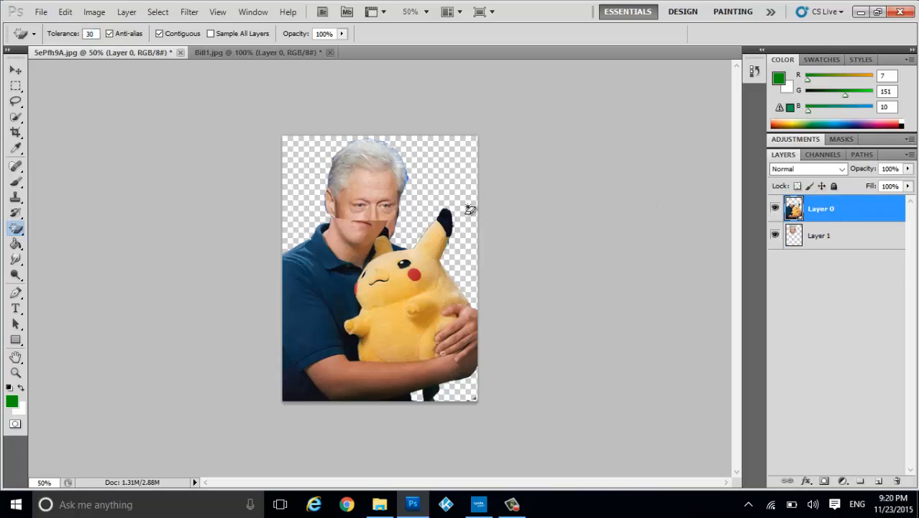
pyautogui.click(810, 240)
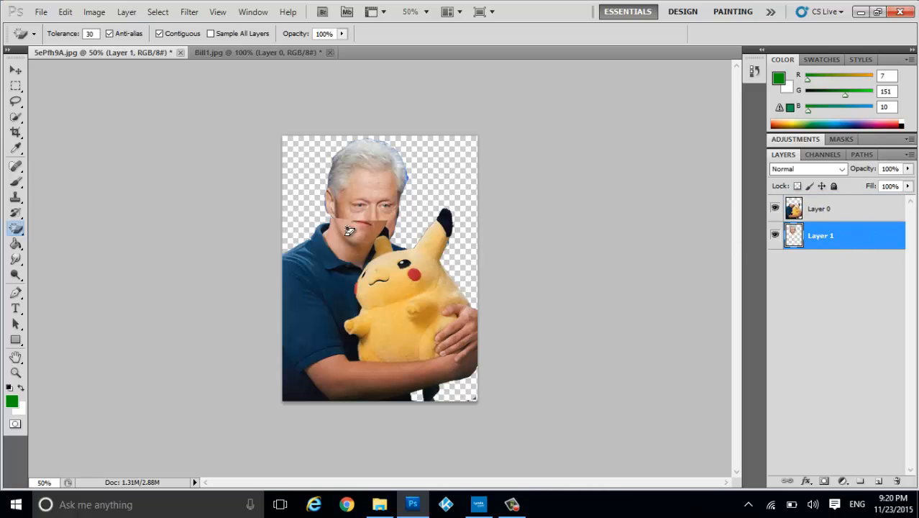
pyautogui.moveTo(858, 237); pyautogui.dragTo(859, 207)
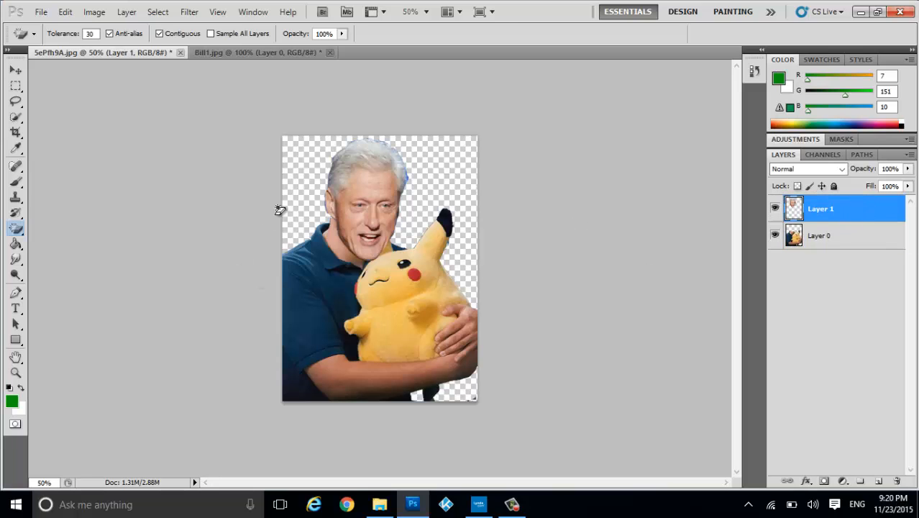